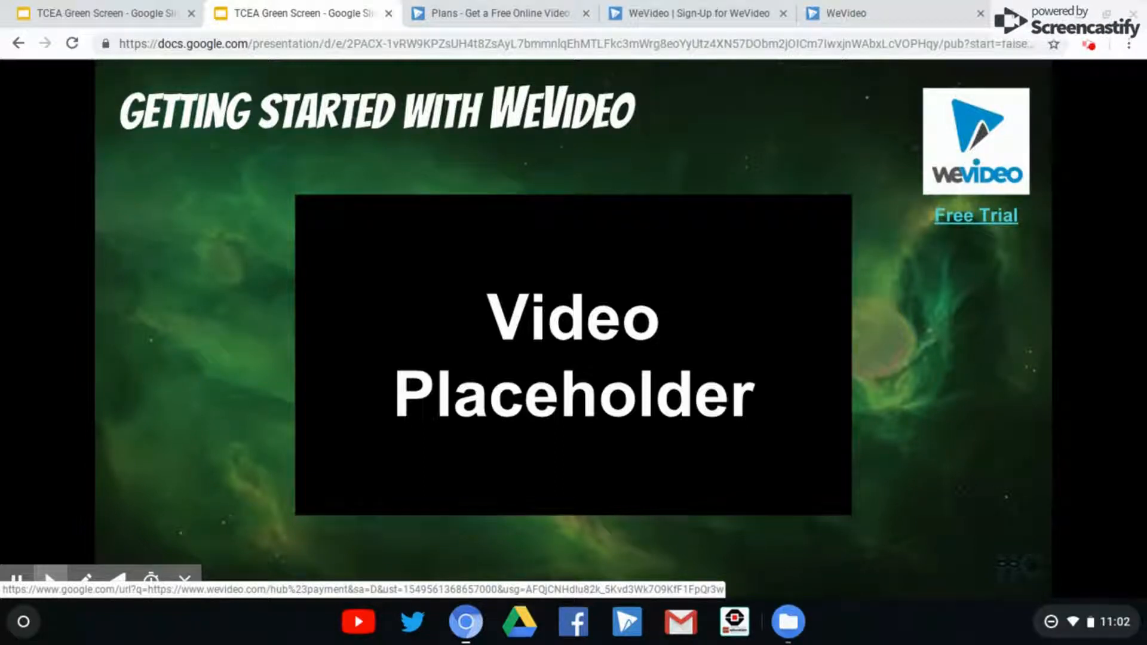
Review the WeVideo for Schools plan and trial offer, then view the educator trial sign-up form.
click(536, 8)
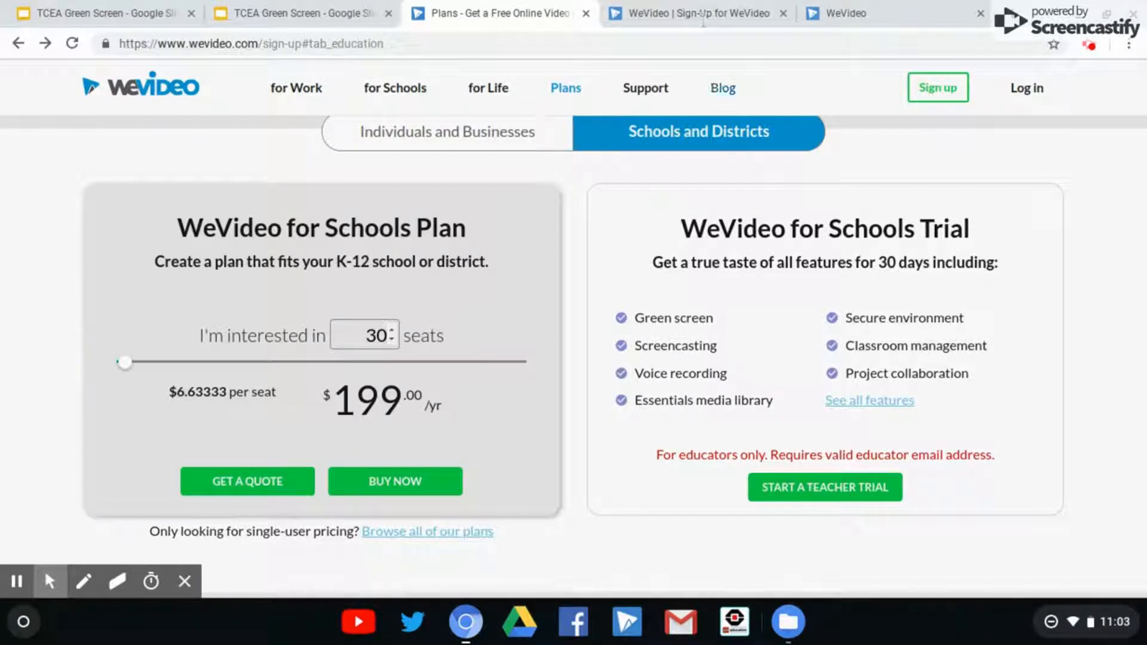
click(686, 13)
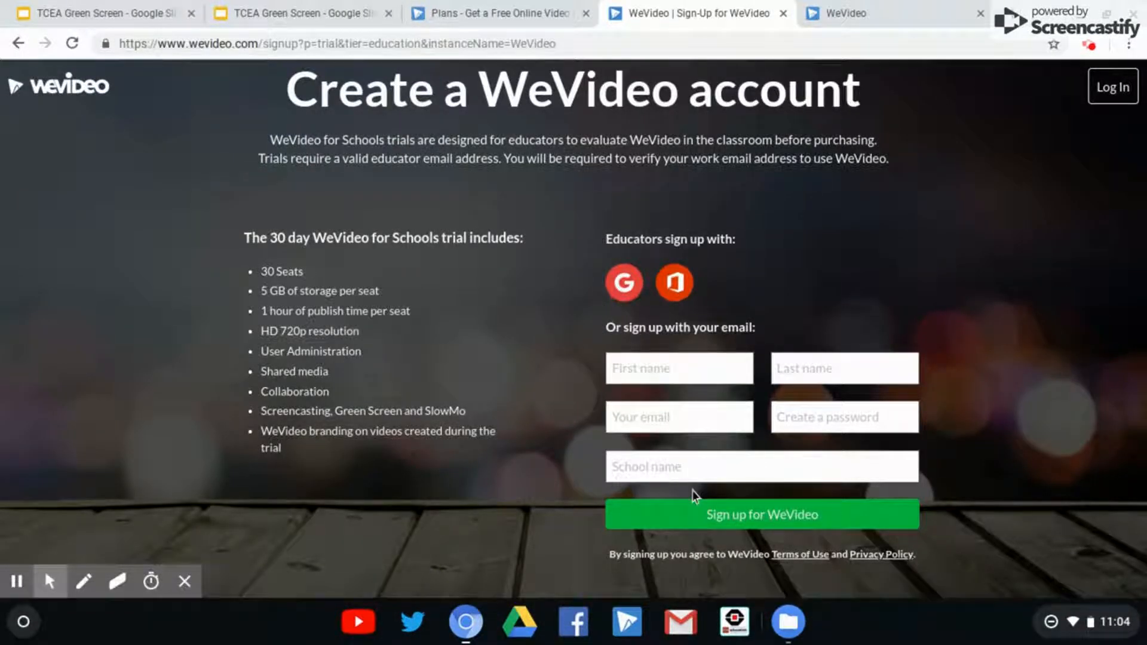
On the e-mail verification page, paste the Schools Trial activation code and submit it.
click(858, 15)
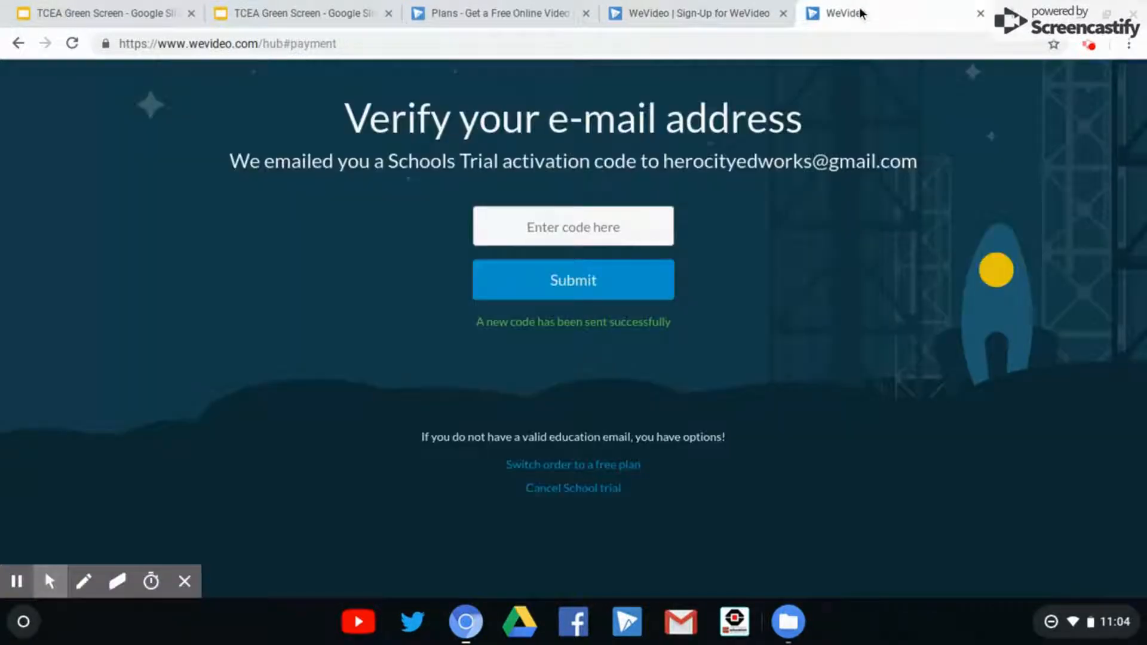
click(588, 229)
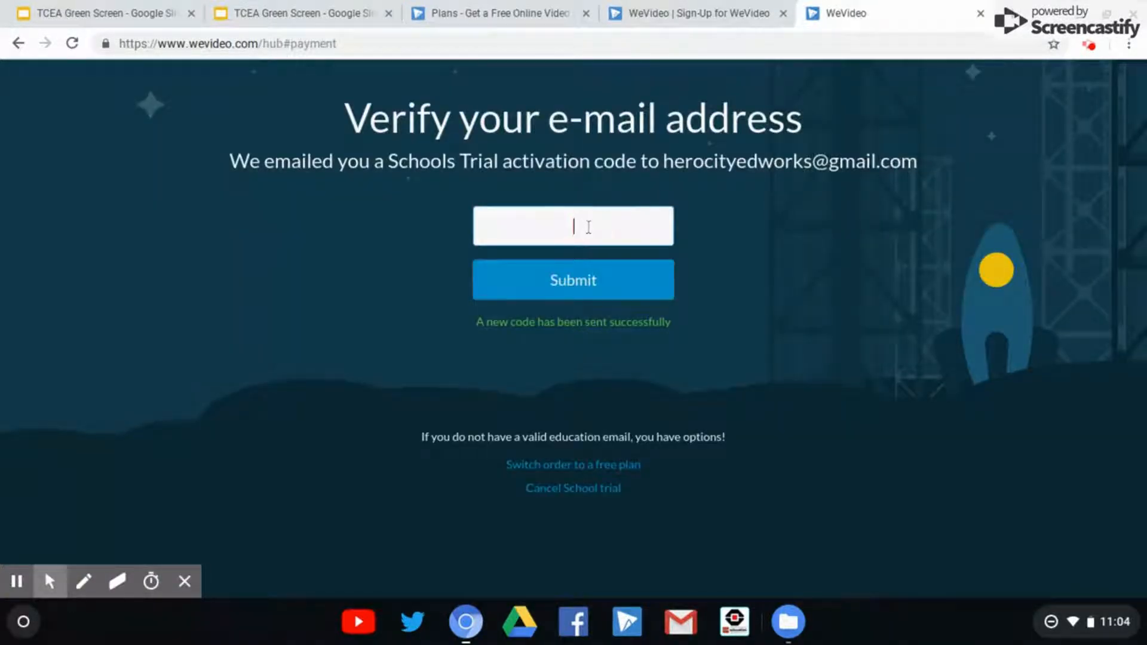
click(584, 275)
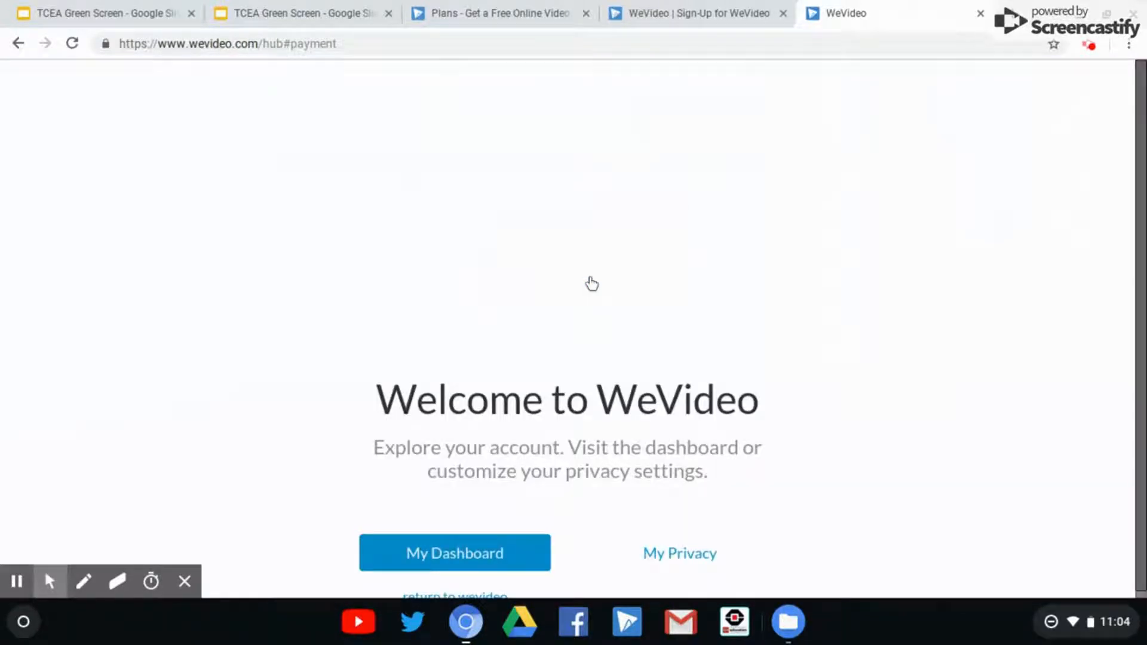
Create a blank edit from the dashboard and try out the Essentials media library.
scroll(559, 333, down, 1)
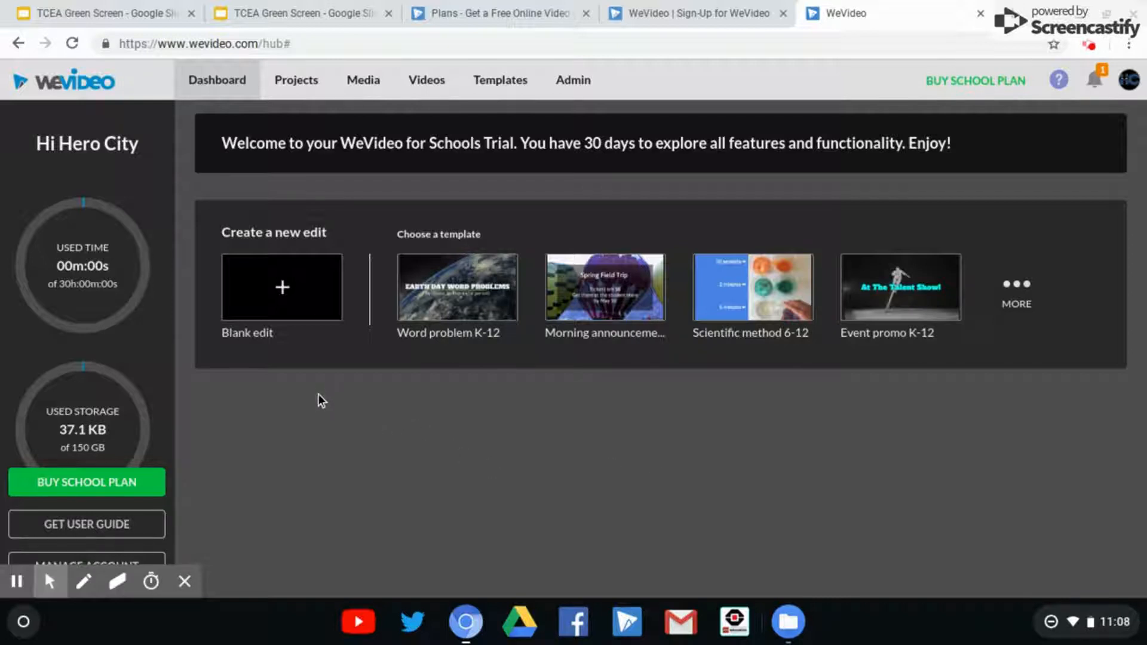
click(283, 291)
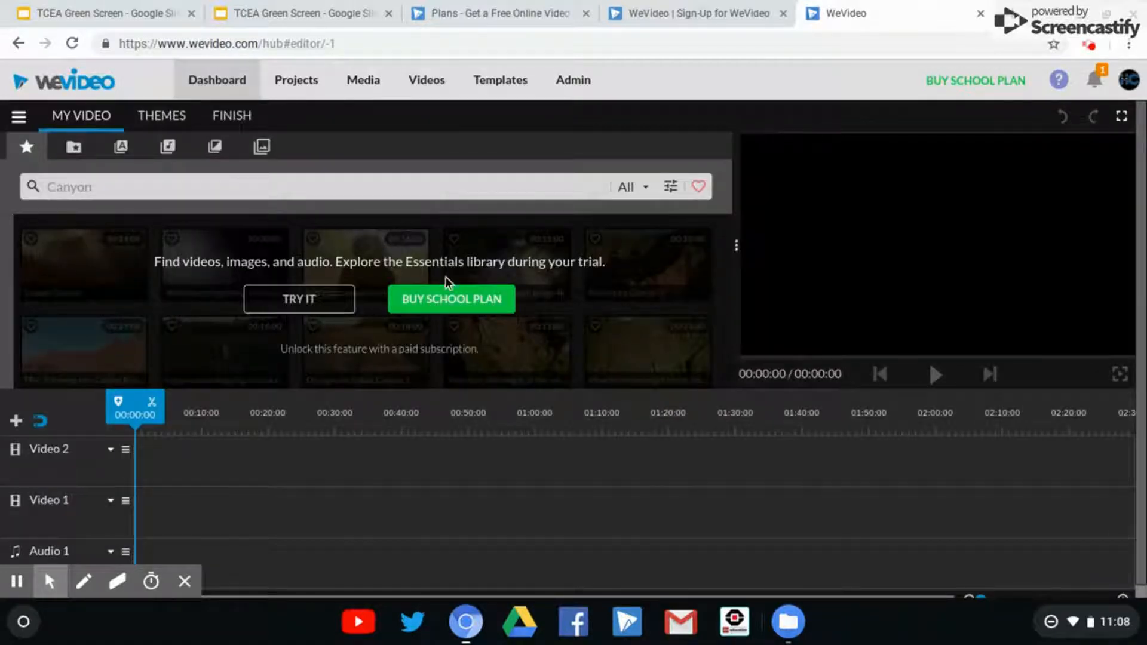
click(279, 307)
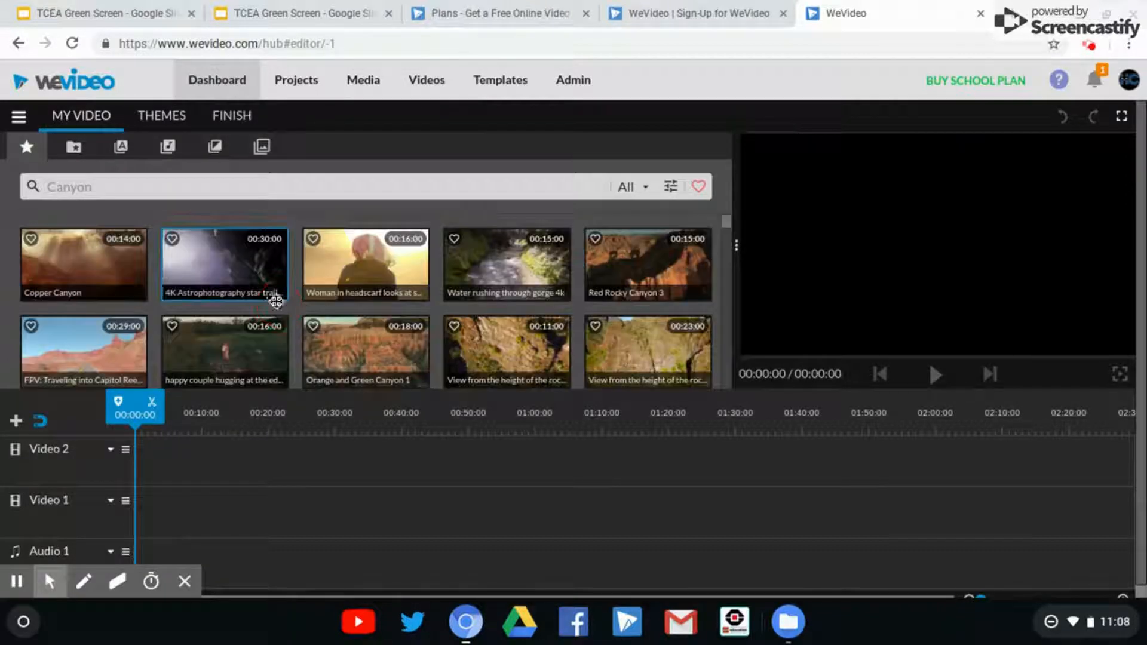
Browse the canyon clips in the Essentials library and preview Red Rocky Canyon 3 and Copper Canyon.
scroll(310, 298, down, 2)
scroll(310, 300, down, 2)
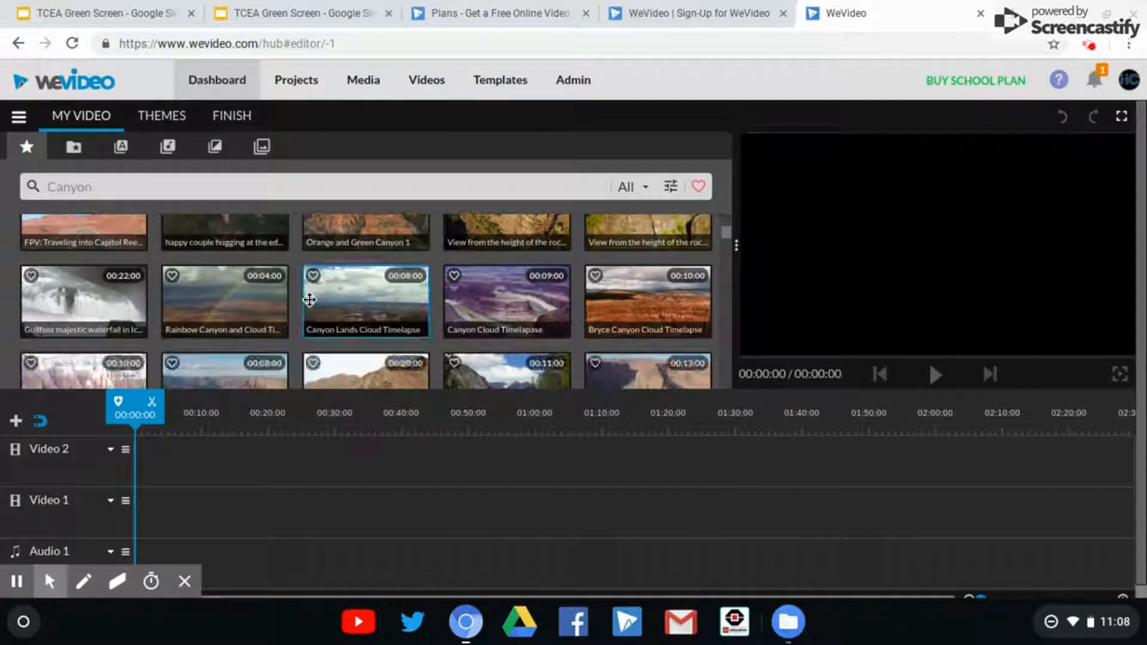
scroll(310, 299, up, 4)
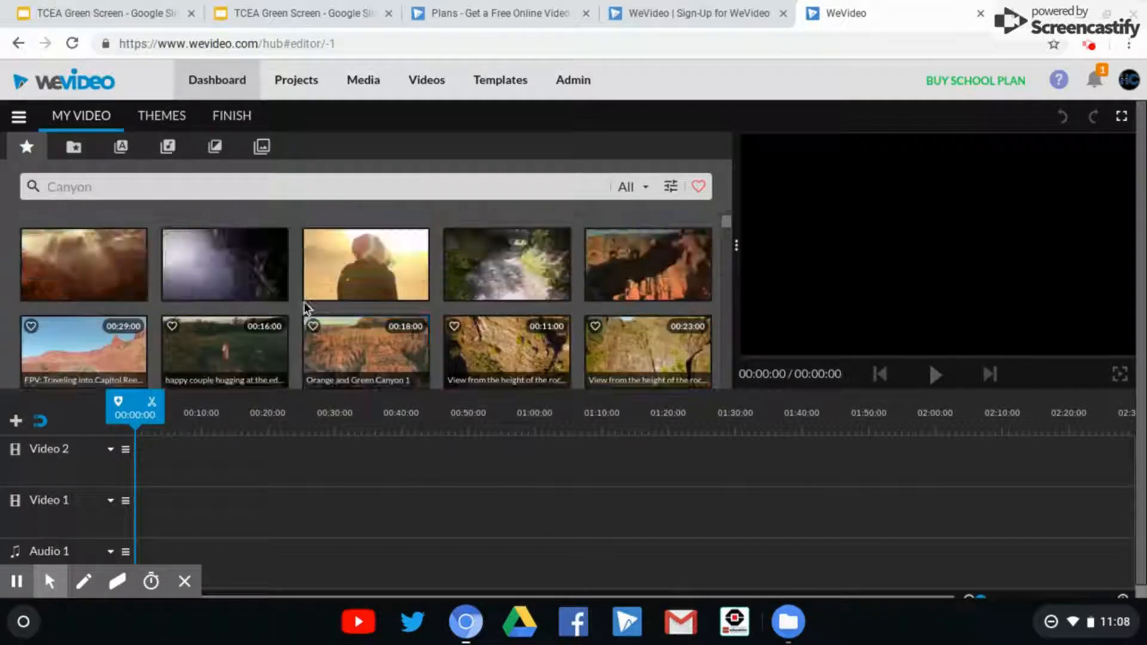
click(628, 269)
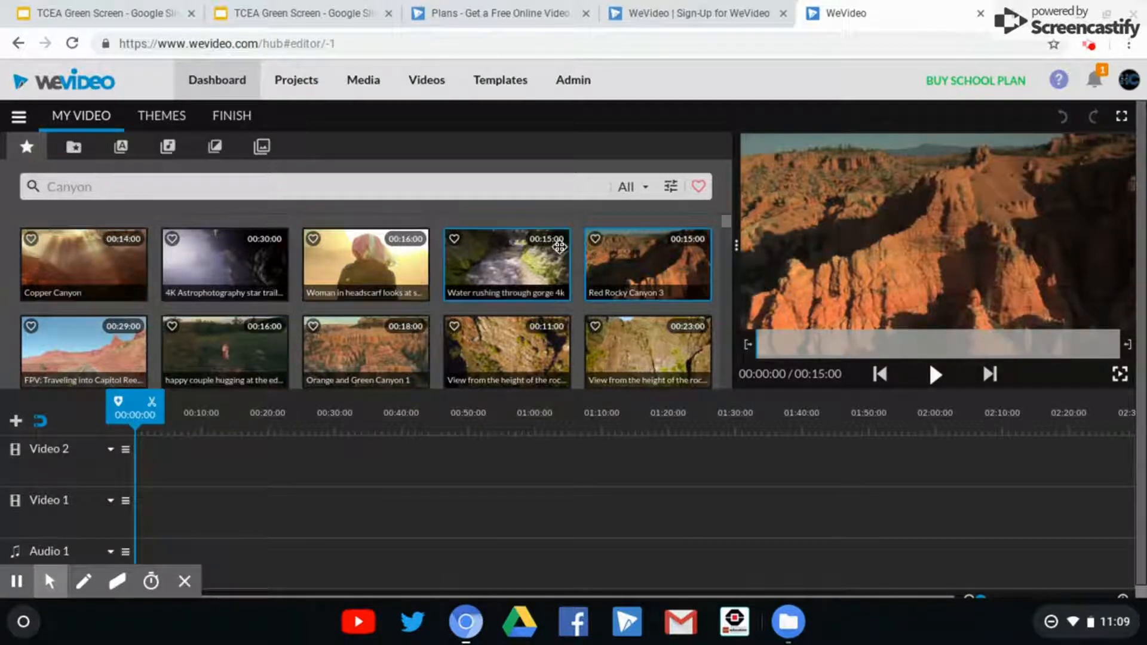
click(113, 272)
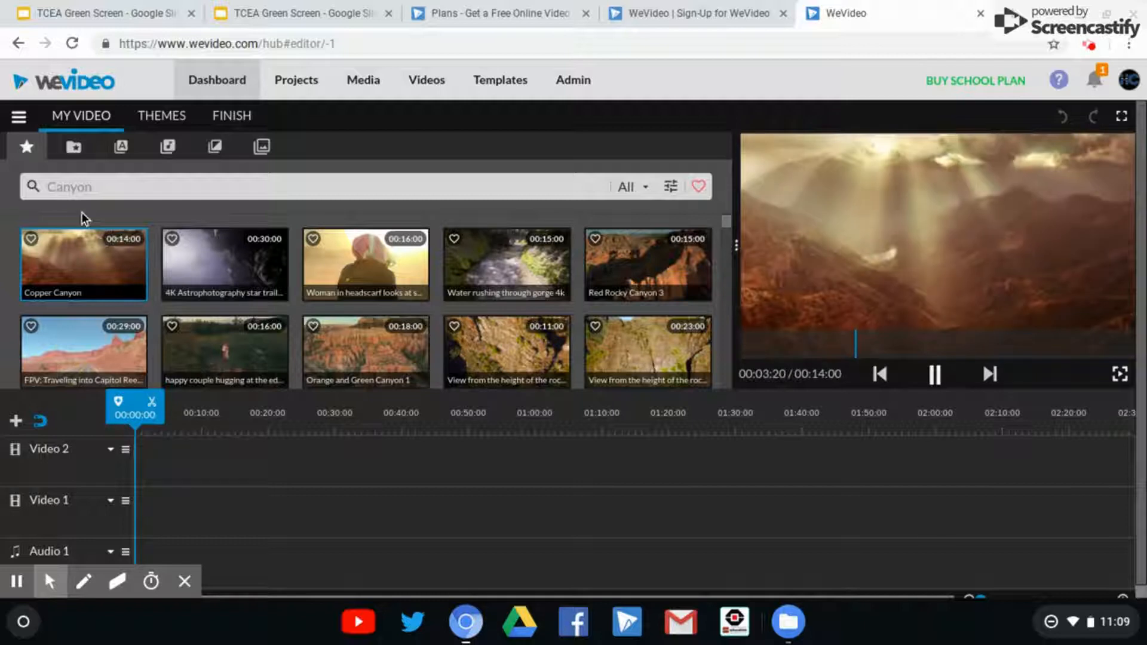
Look at the personal media section, preview the Line wipe - Title text, and browse the Motion & more titles.
click(76, 150)
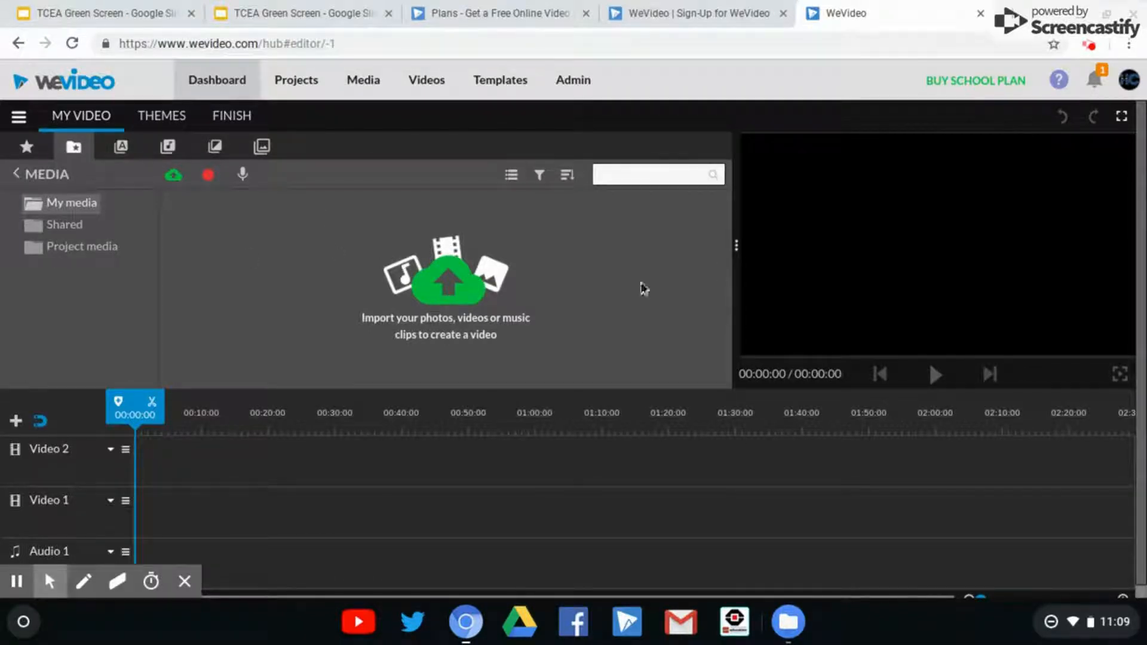
click(120, 148)
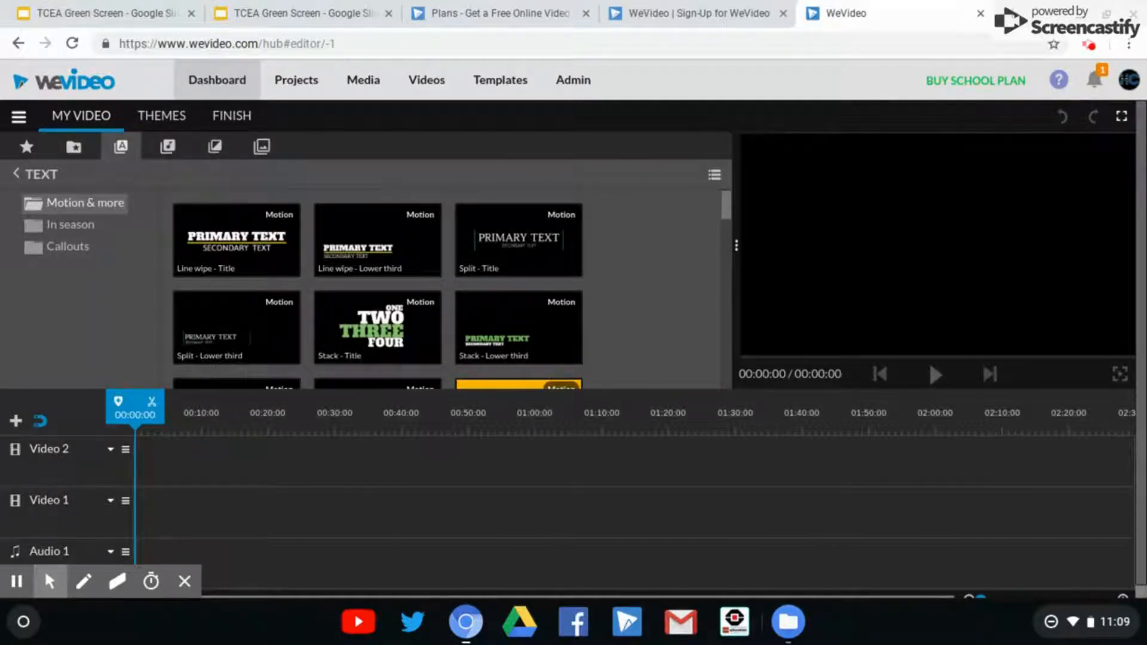
click(219, 233)
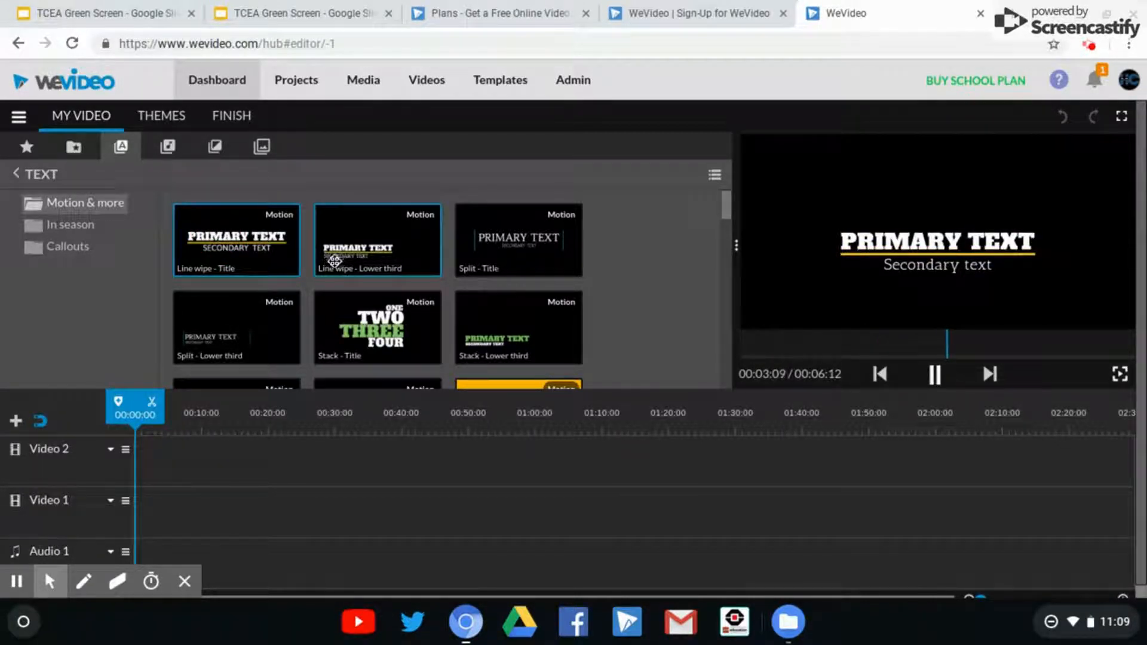
scroll(353, 261, down, 2)
scroll(352, 261, down, 10)
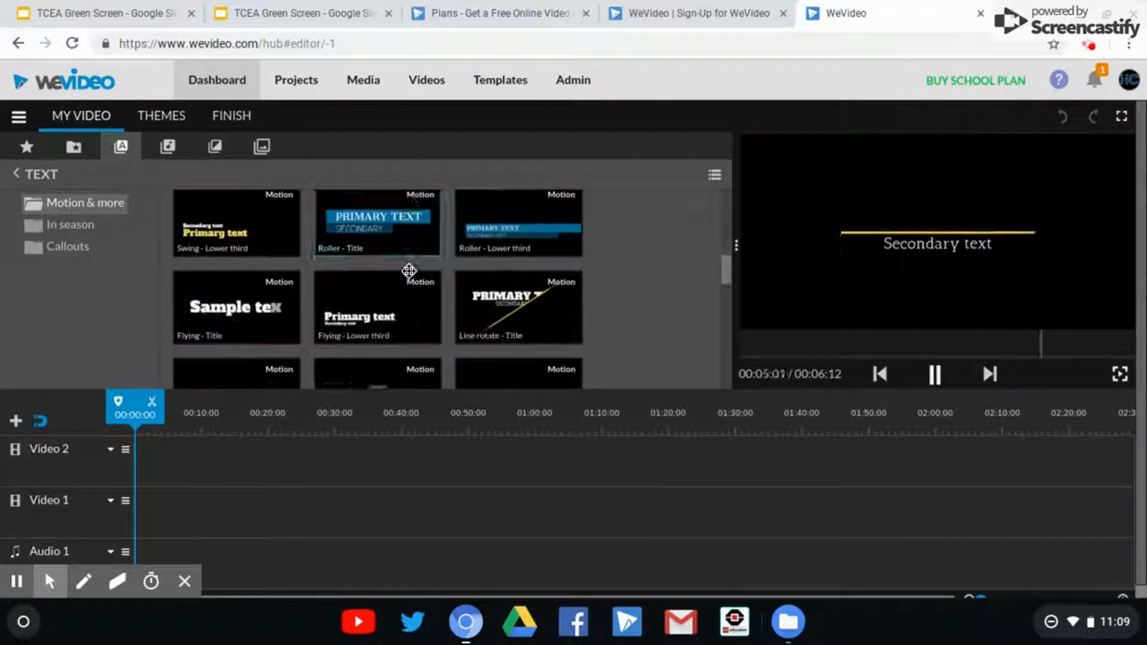
scroll(408, 273, down, 10)
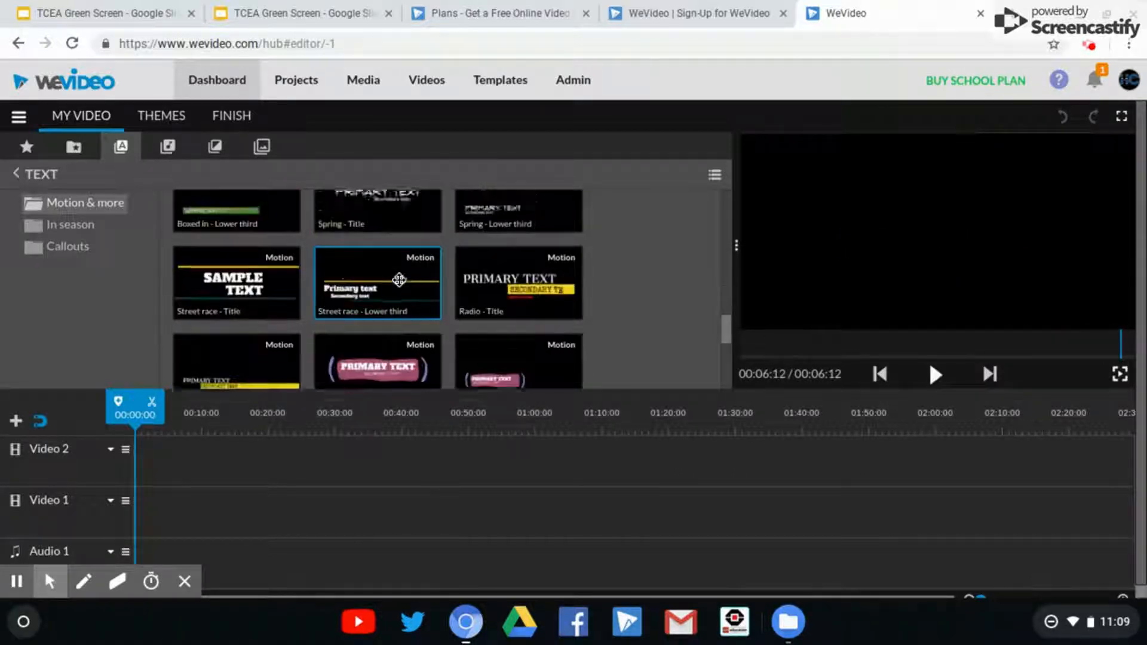
scroll(398, 289, down, 3)
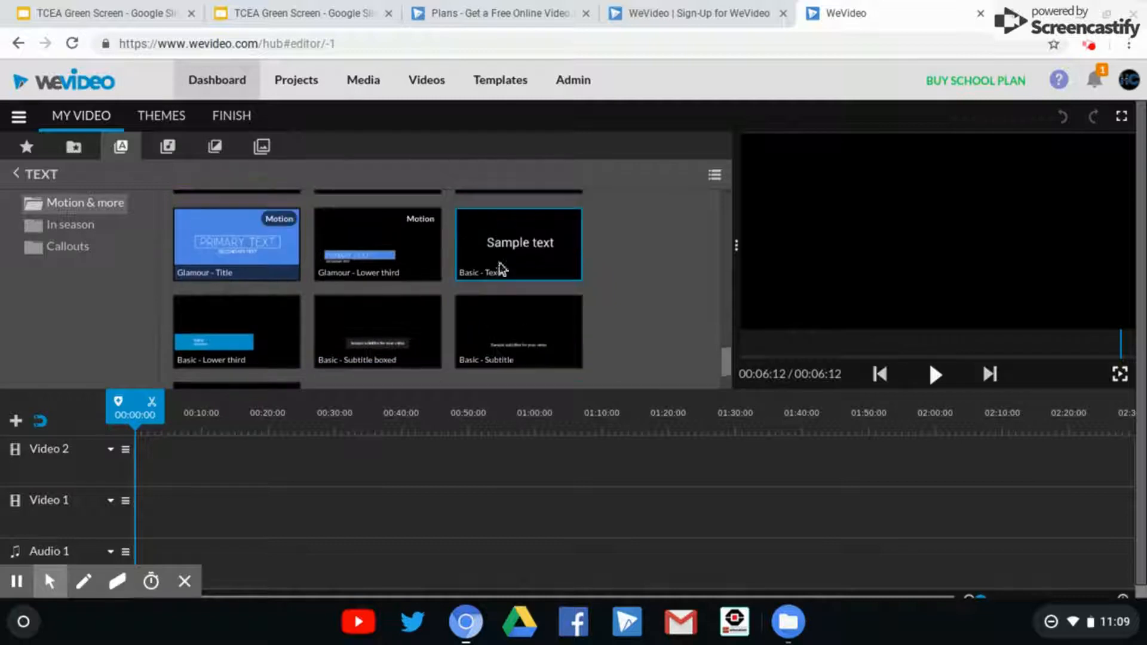
scroll(335, 306, up, 20)
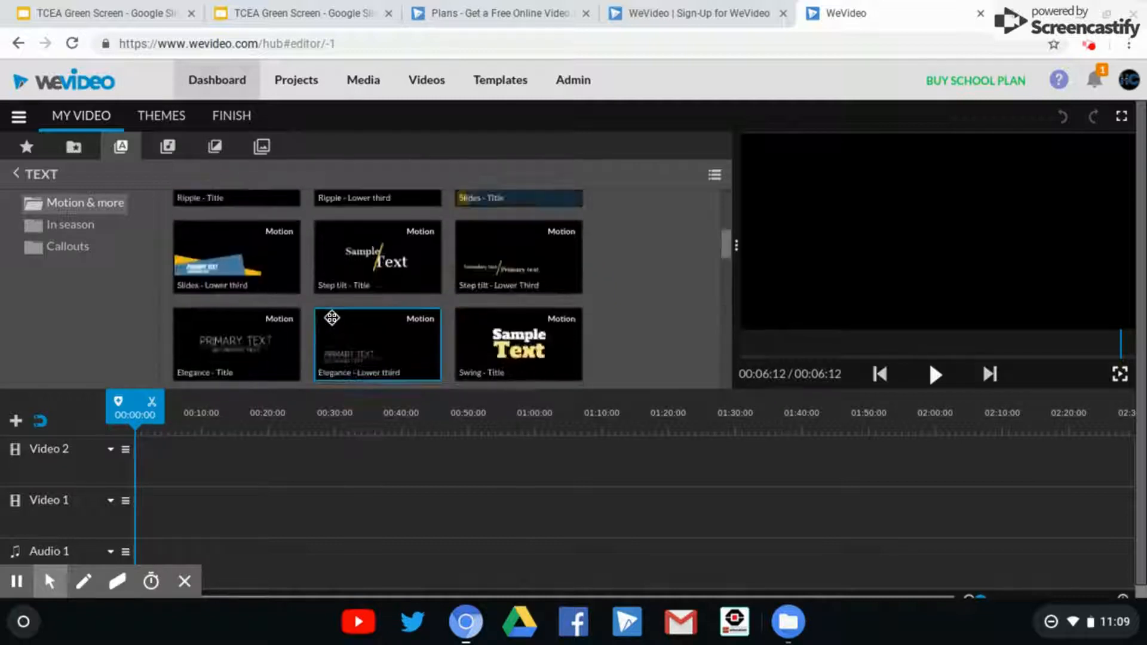
Look over the free music, standard transitions and background graphics available in the editor.
click(170, 148)
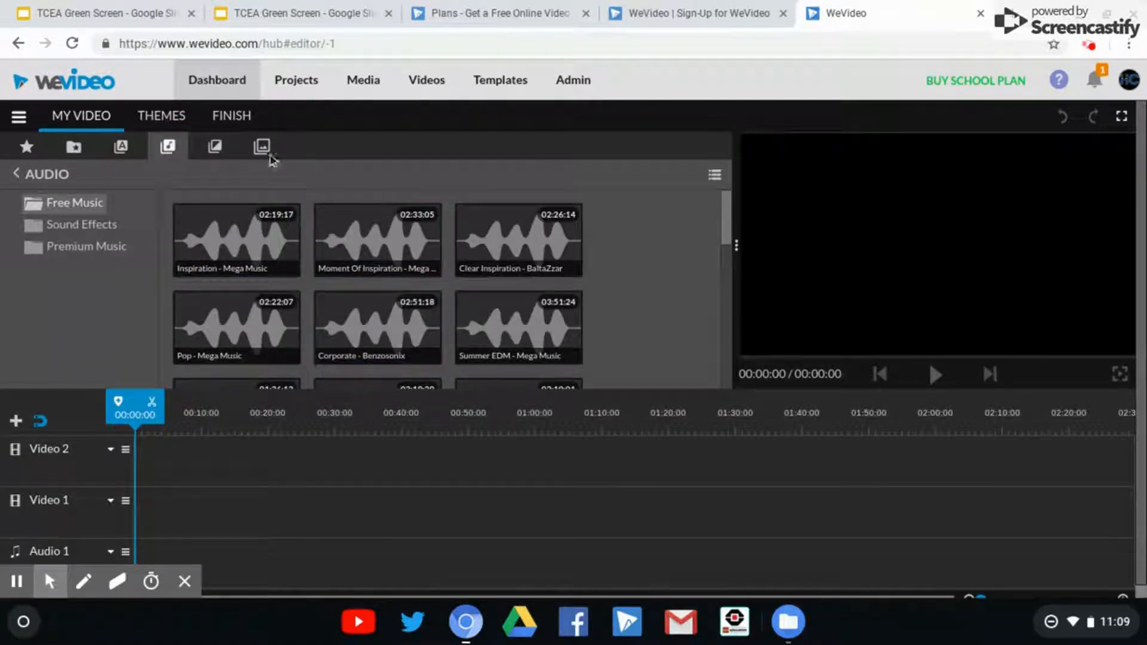
click(217, 149)
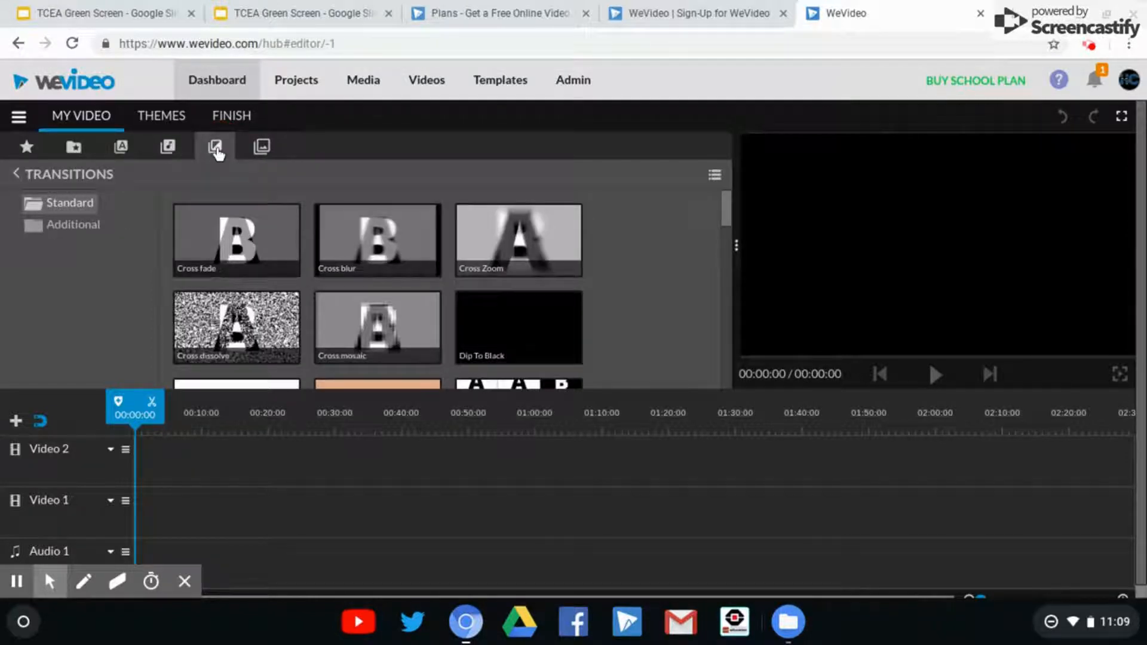
click(267, 151)
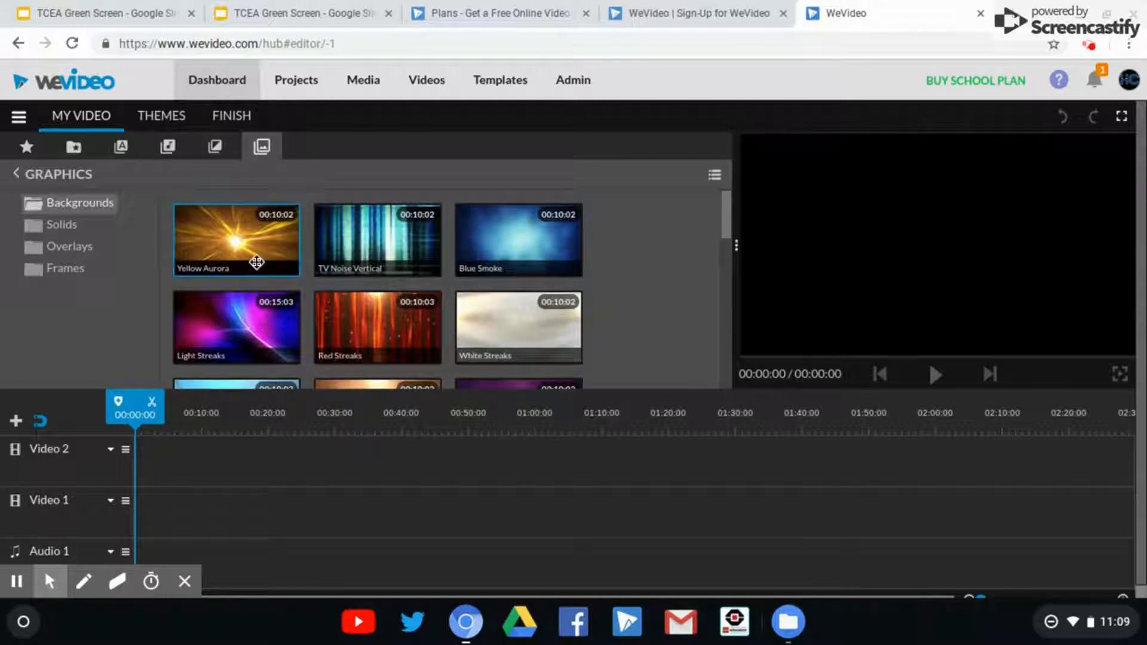
scroll(256, 262, down, 3)
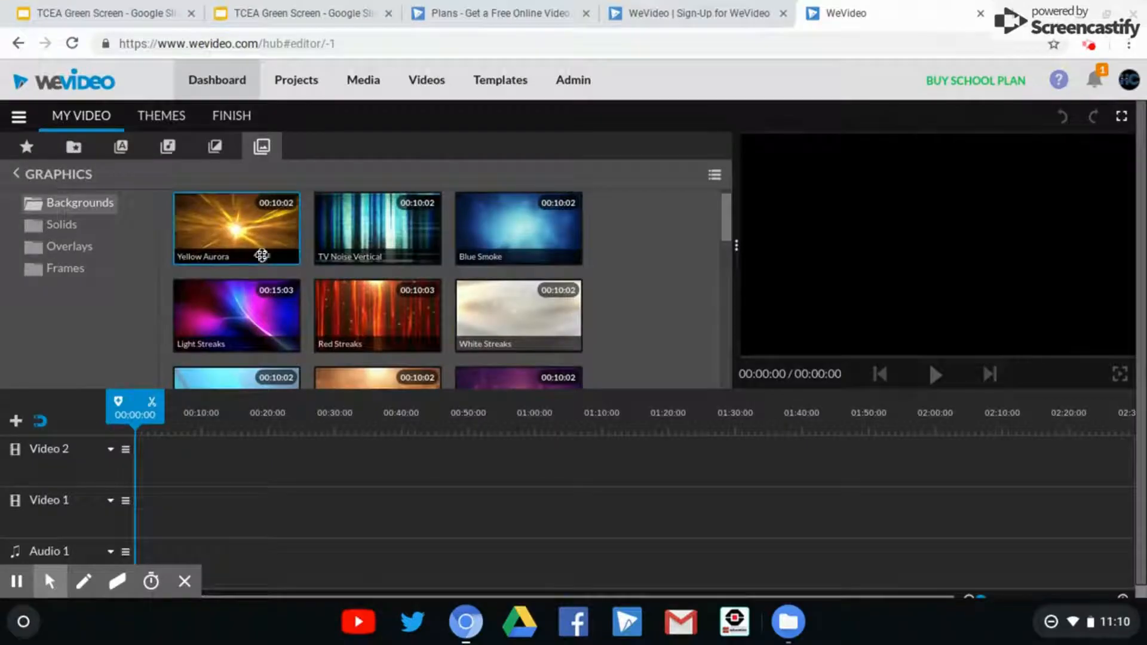
Show My media in the editor, then open the Shared Resource Folder linked on the Practicing WeVideo slide.
click(73, 150)
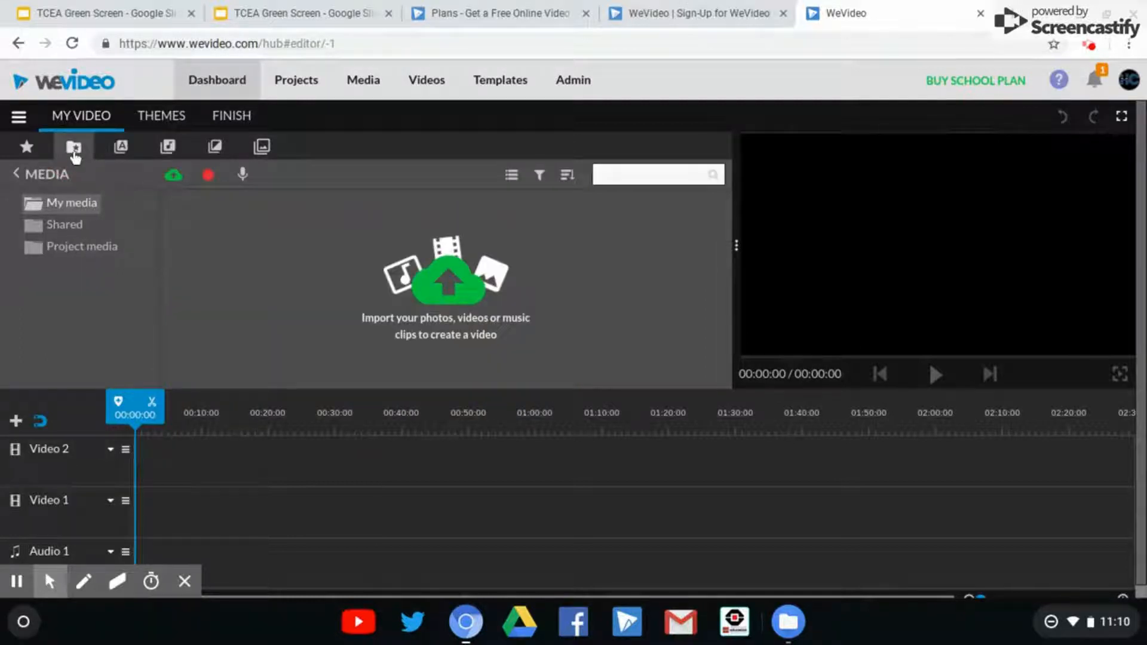
click(287, 9)
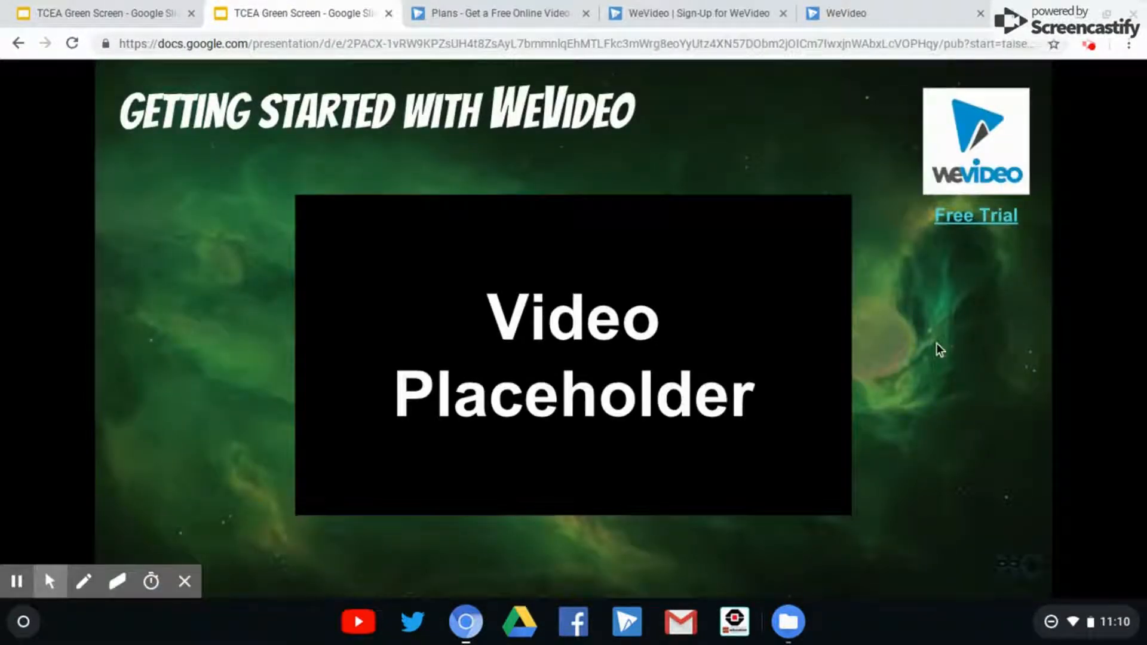
click(938, 346)
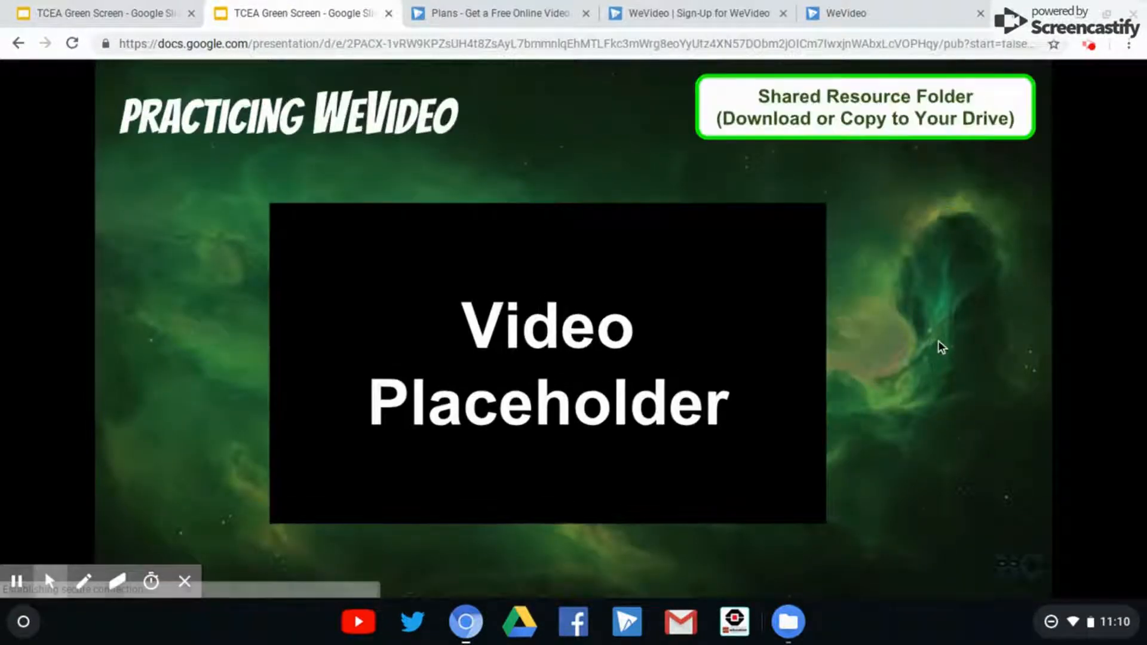
click(918, 121)
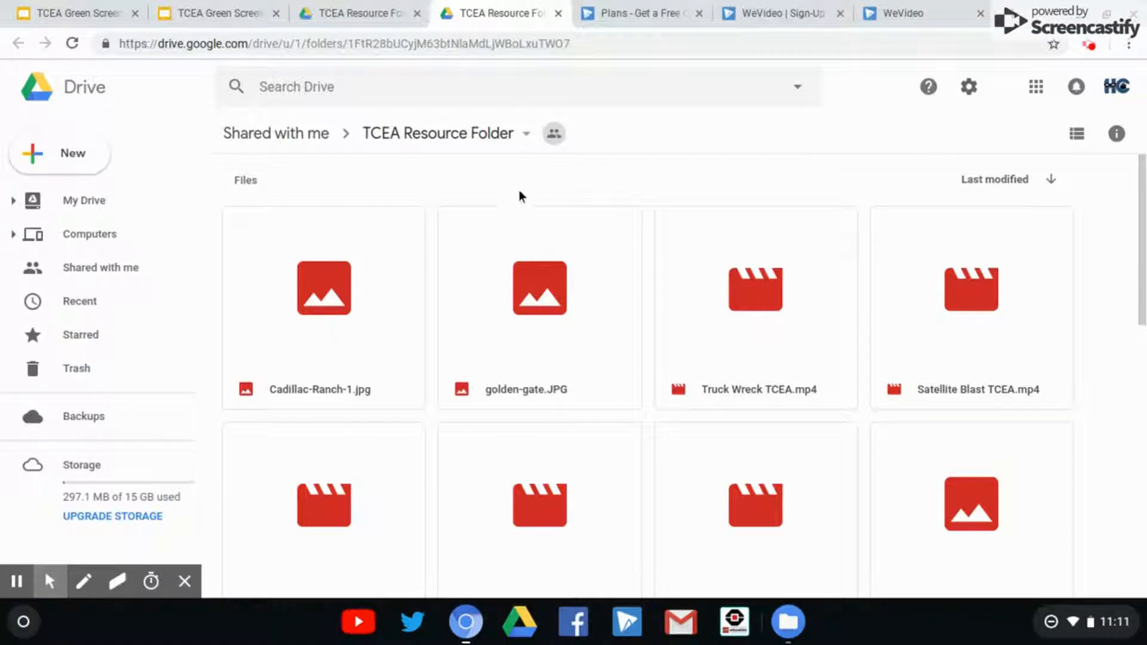
Look through the TCEA Resource Folder's files and add the folder to My Drive.
scroll(460, 347, down, 1)
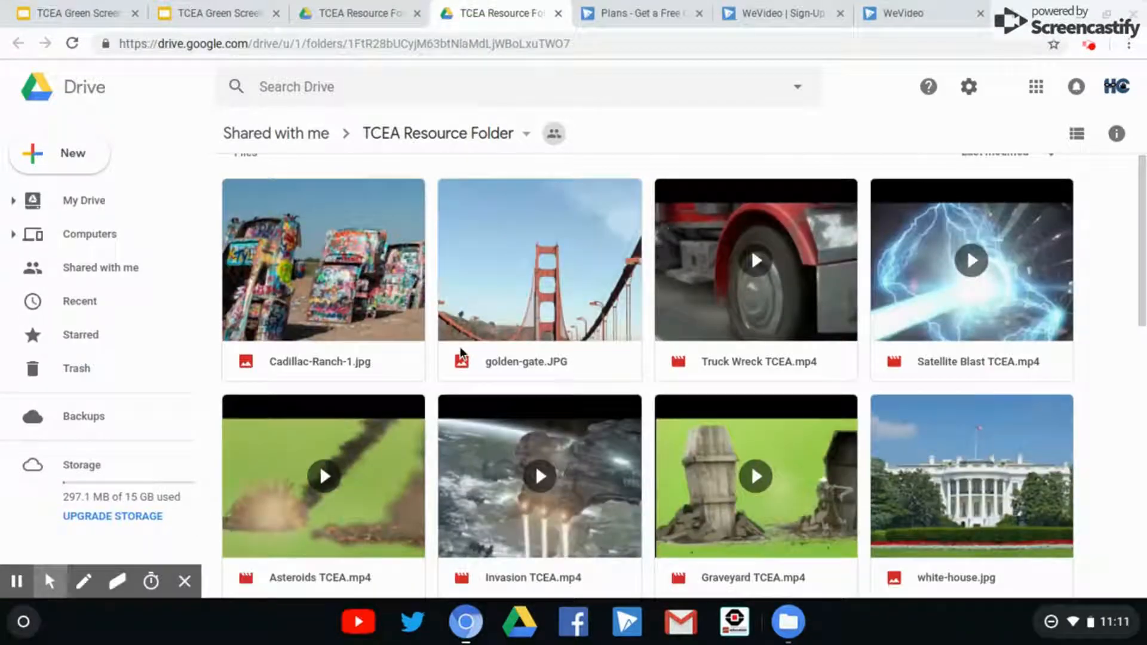
scroll(460, 346, up, 1)
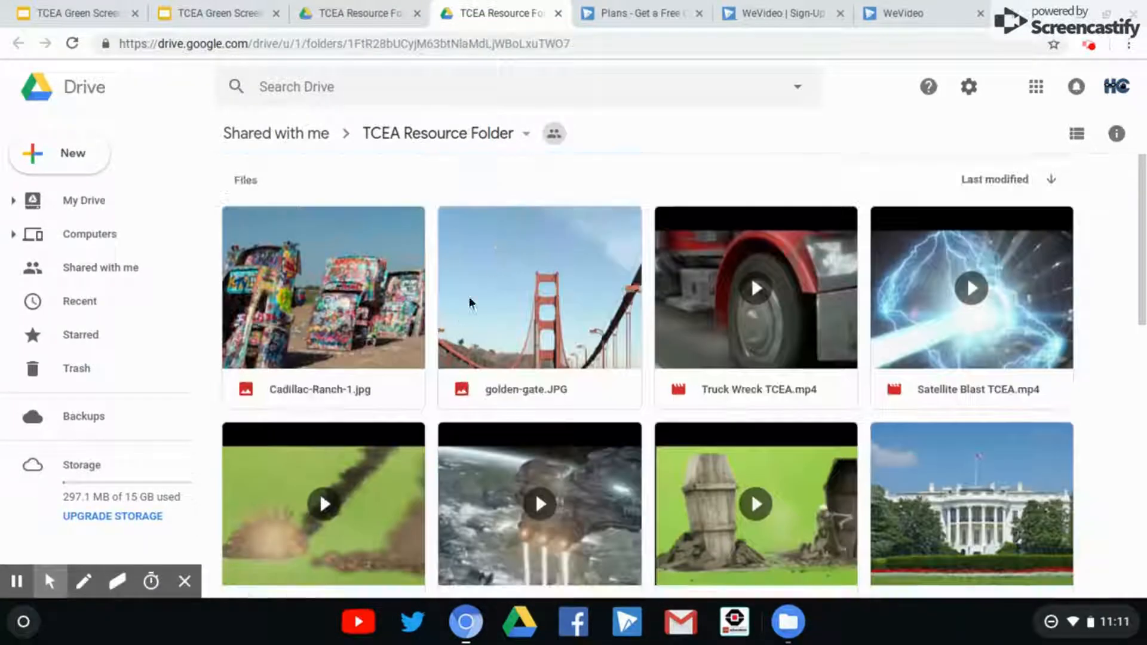
click(527, 135)
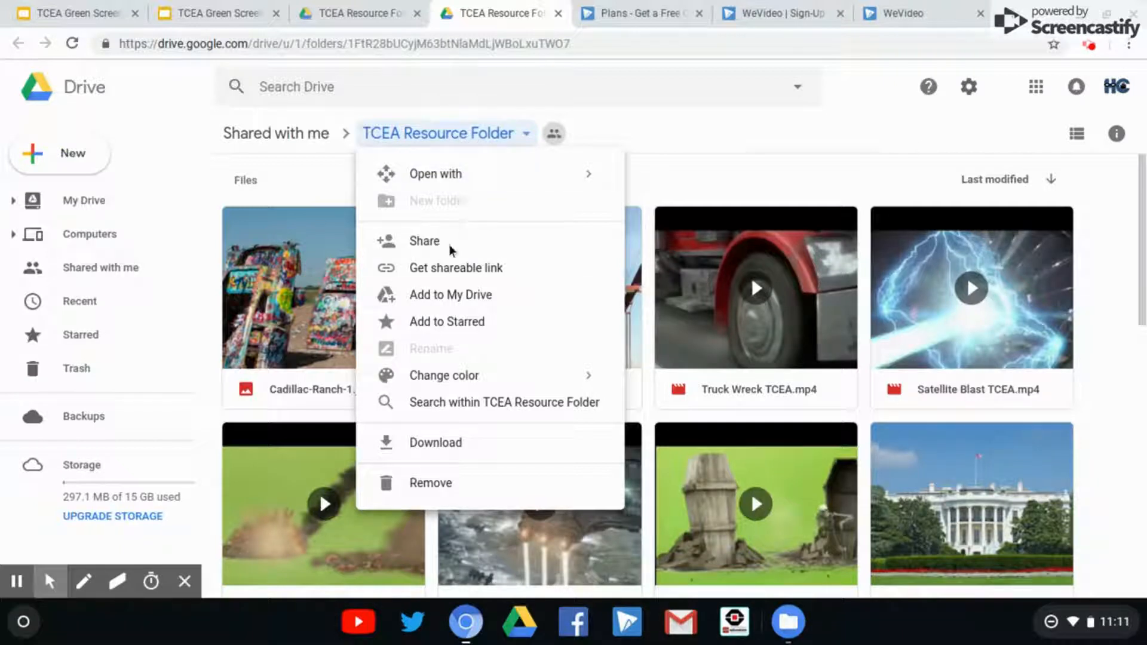
click(449, 296)
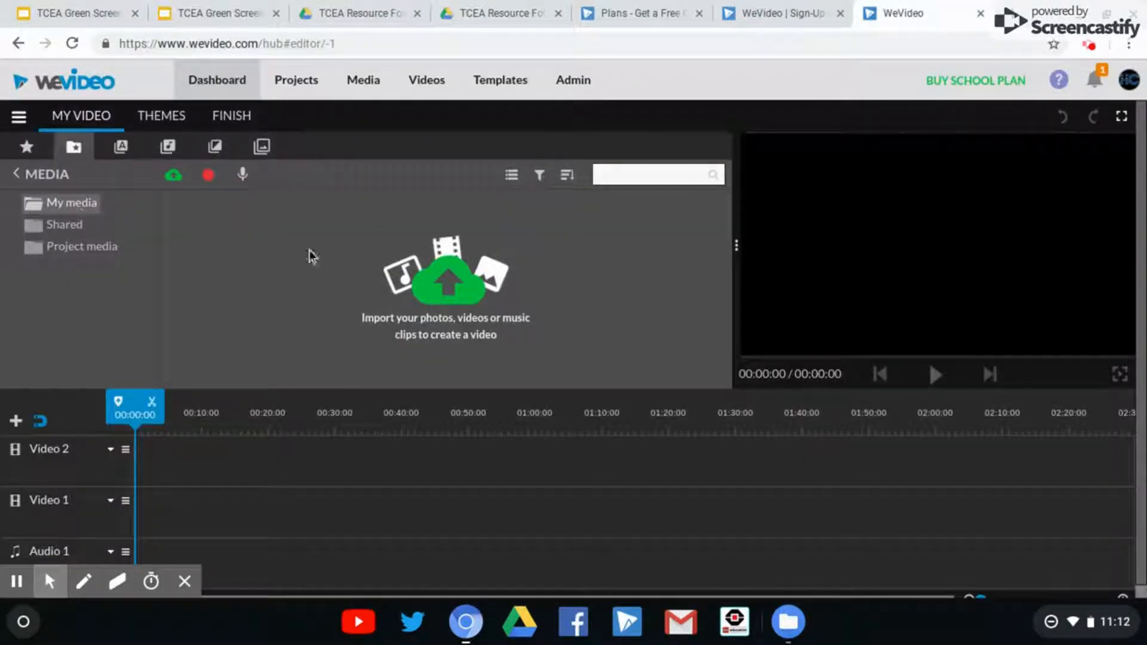
Start a media import from Google Drive and allow WeVideo to access the Hero City Edworks account.
click(452, 286)
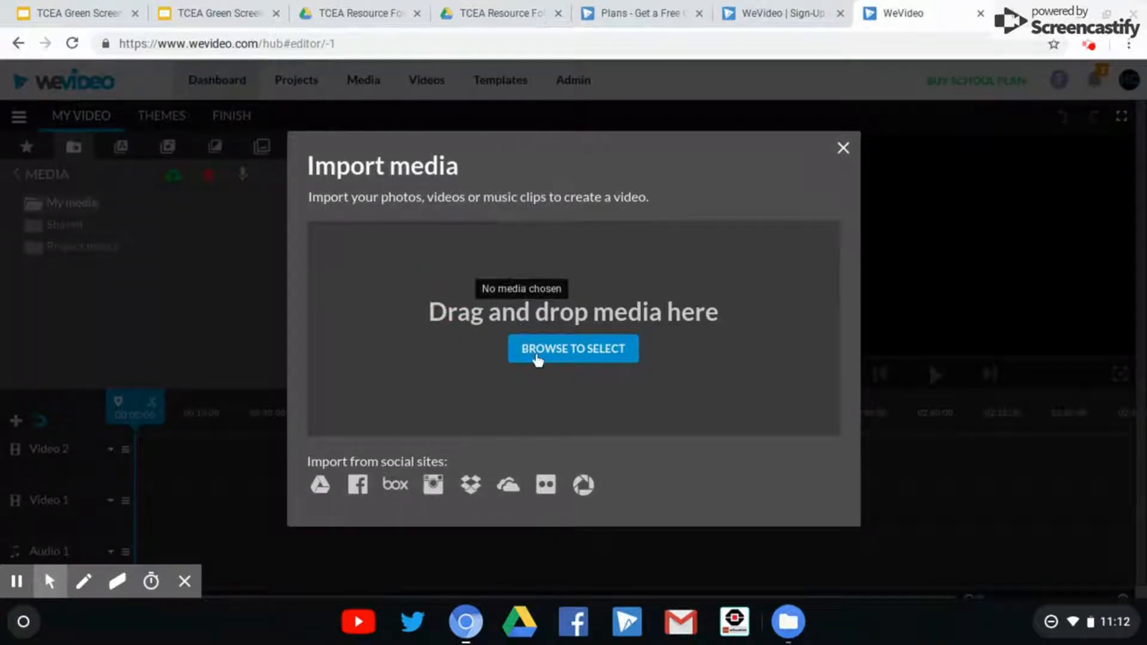
click(320, 485)
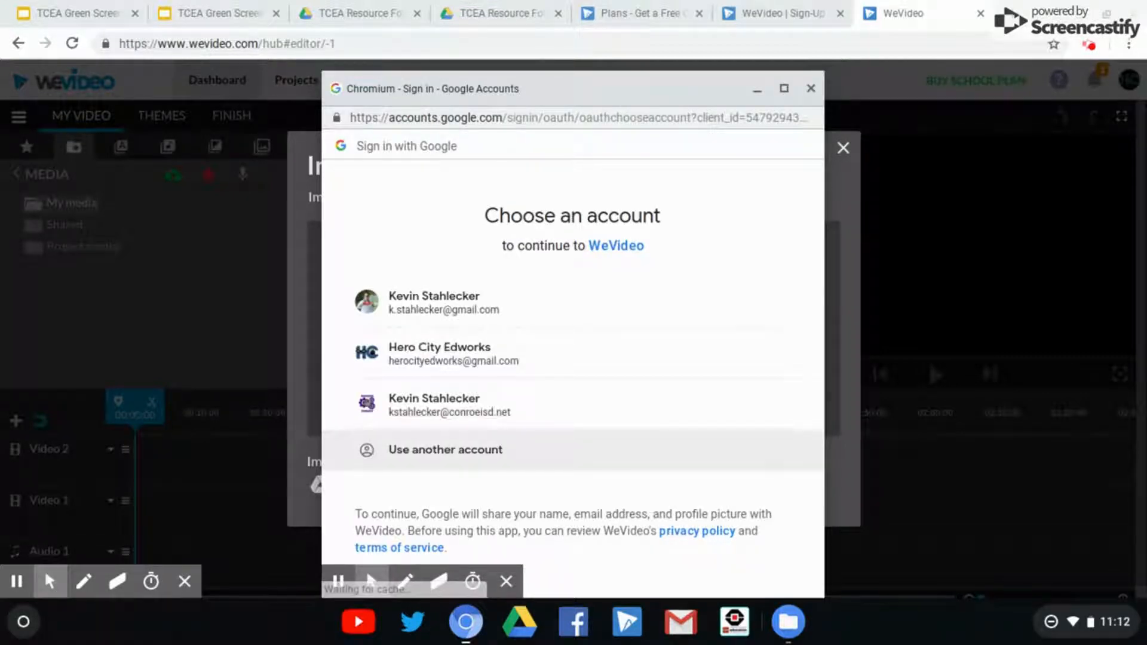
click(428, 353)
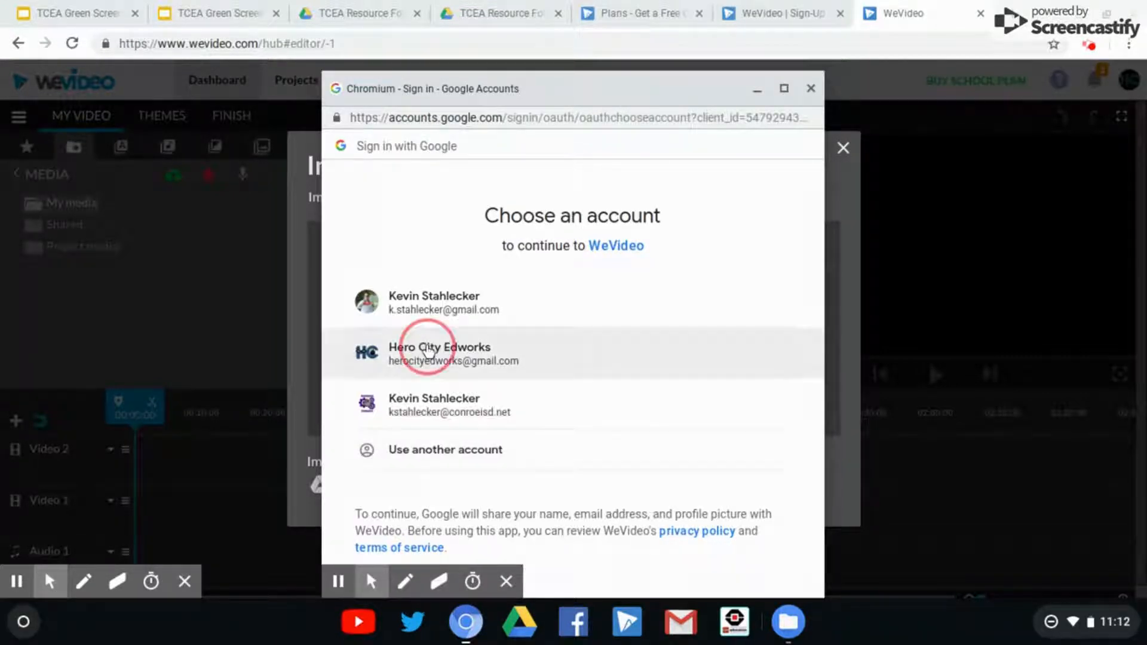
click(752, 519)
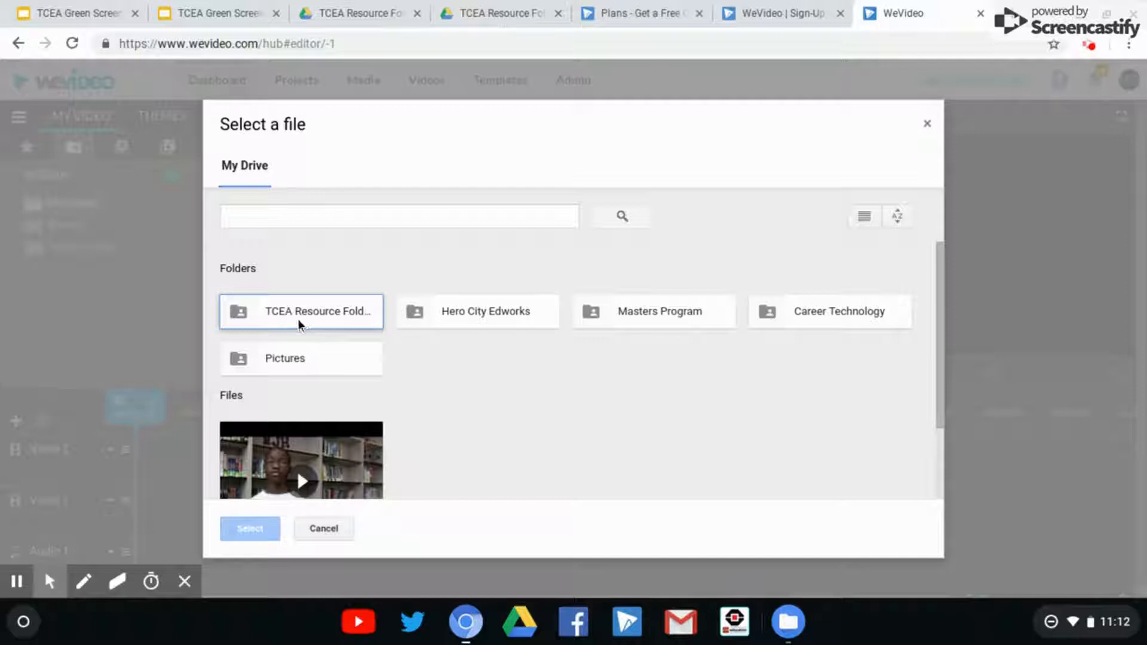
Import all the files of the TCEA Resource Folder, from Cadillac-Ranch-1.jpg through Alamo.jpg, into My media.
double_click(299, 325)
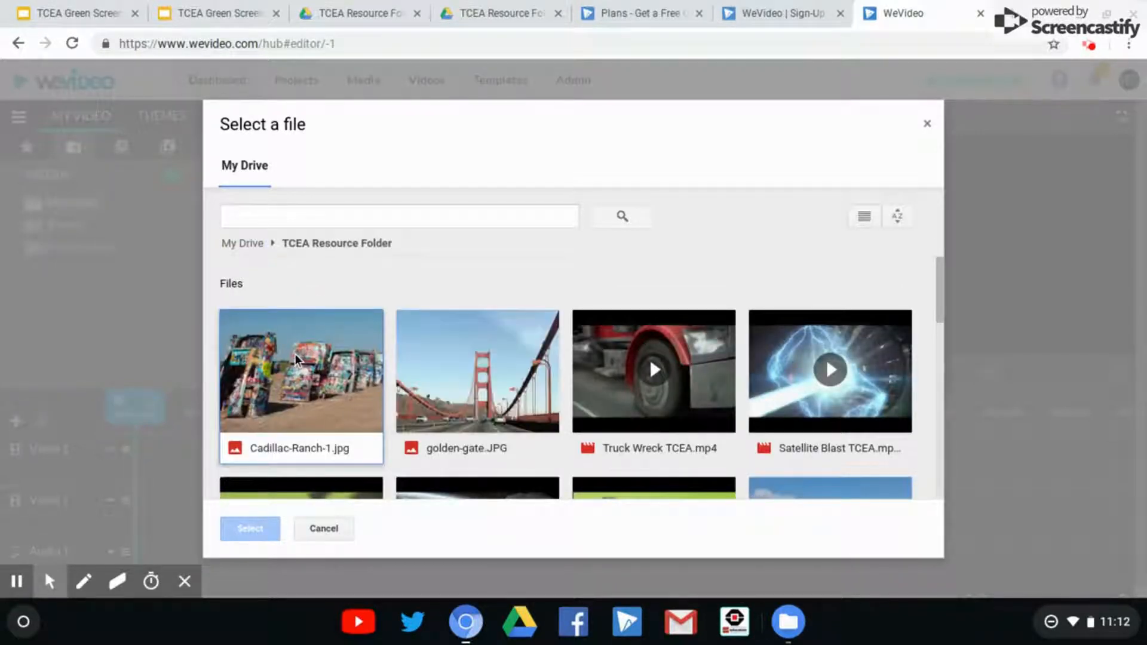
click(295, 354)
scroll(650, 321, down, 5)
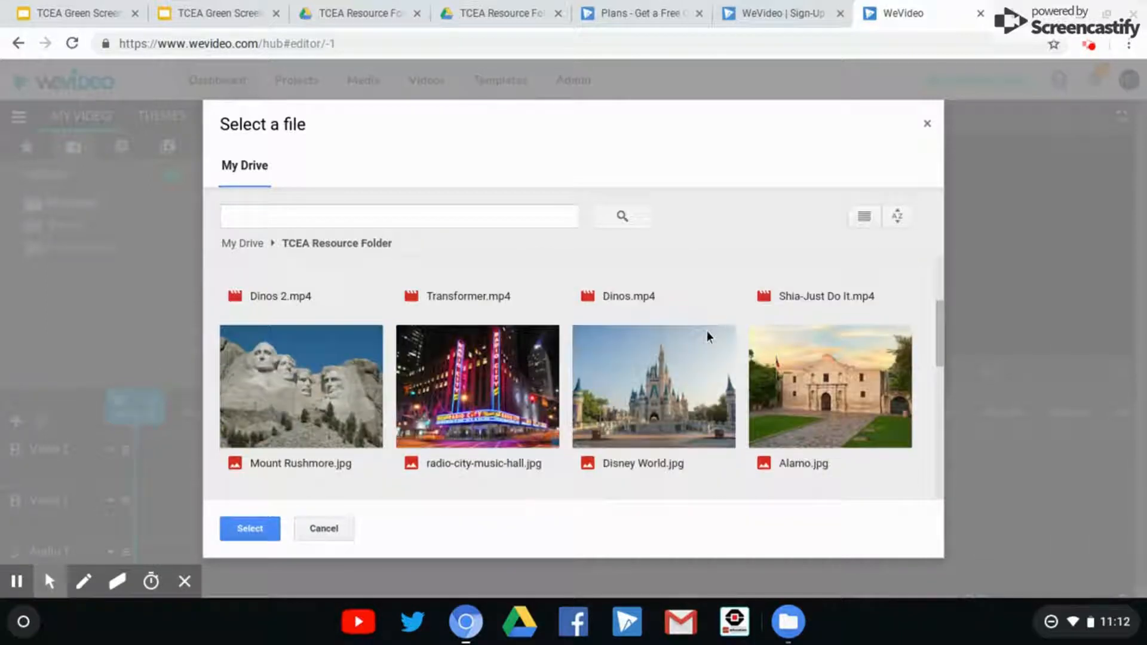
shift+click(817, 409)
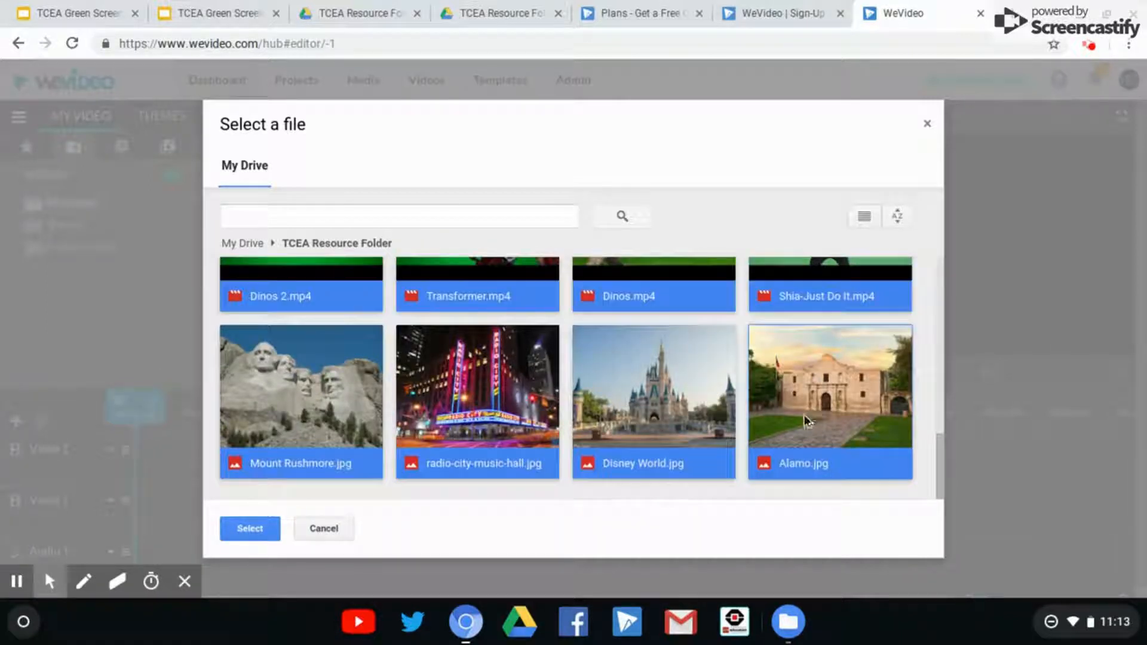
click(250, 529)
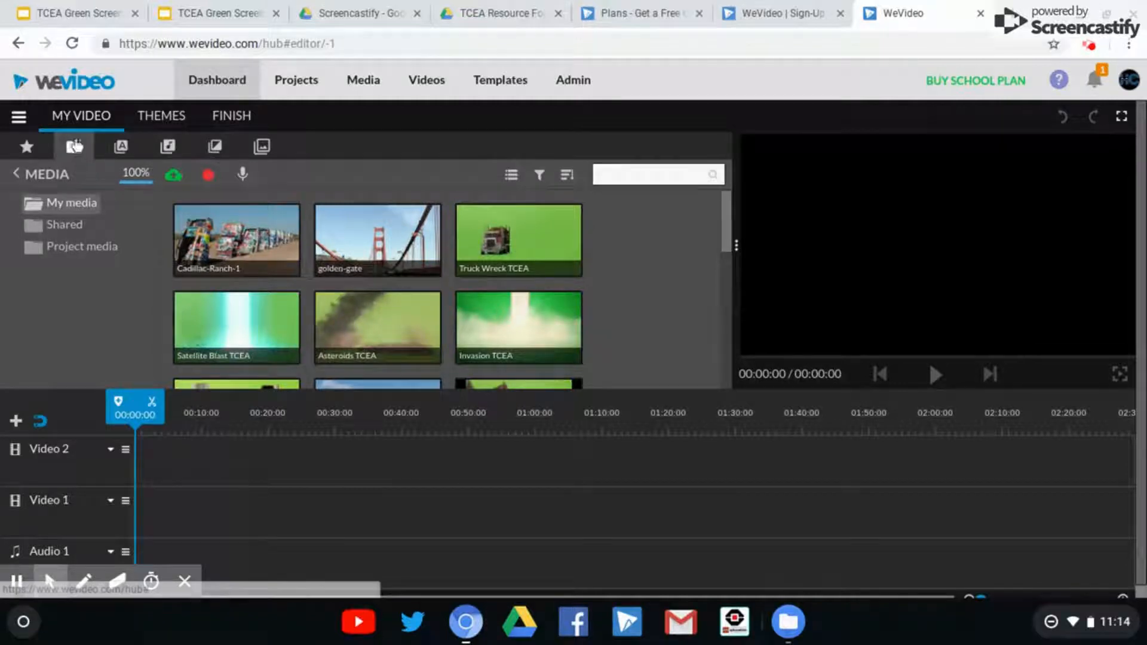
Rename the video as TCEA Practice.
click(89, 118)
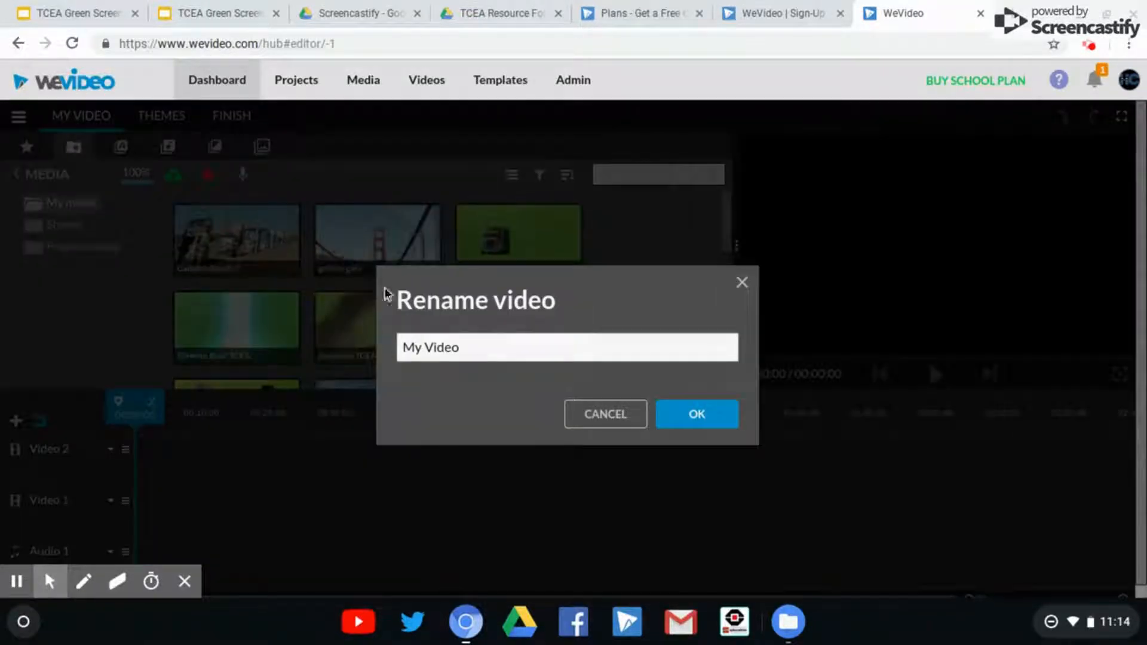
drag(459, 348, 404, 330)
text(TCEA Practice)
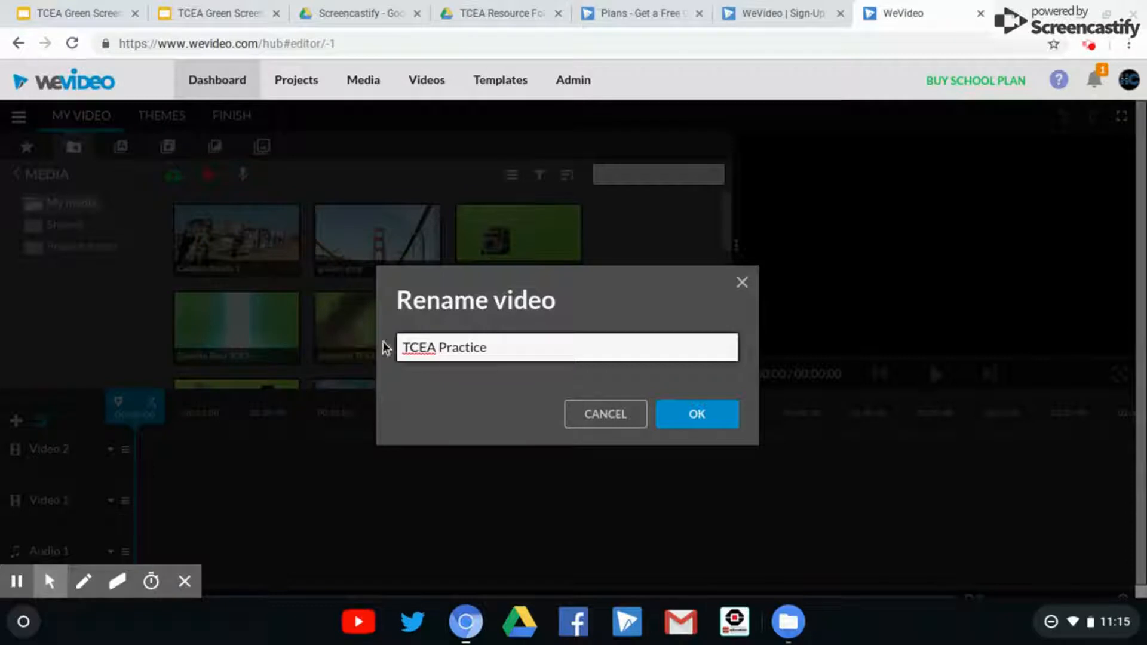
click(693, 418)
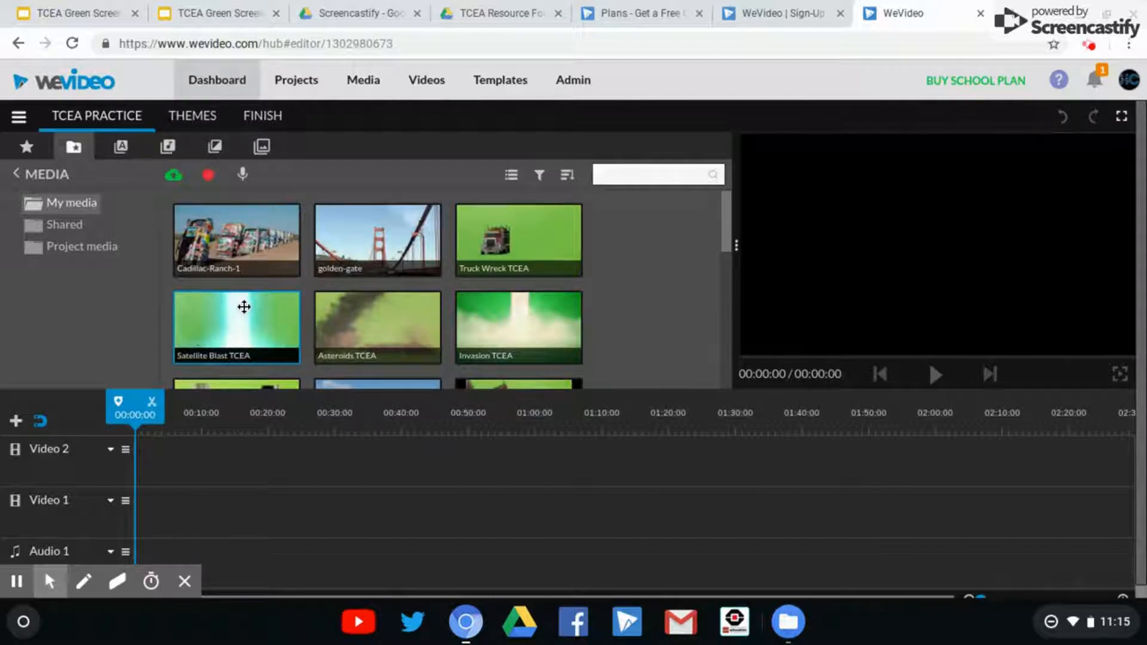
Place the golden-gate image at the start of the Video 1 track and extend it to about 44 seconds.
scroll(260, 312, down, 2)
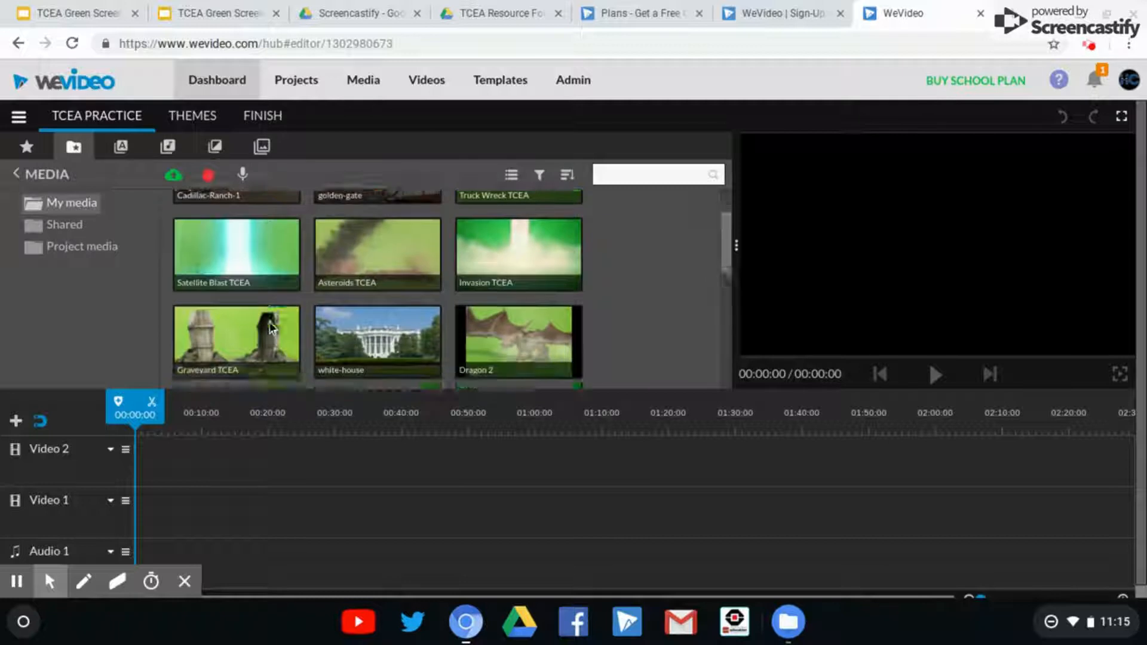
scroll(268, 318, down, 5)
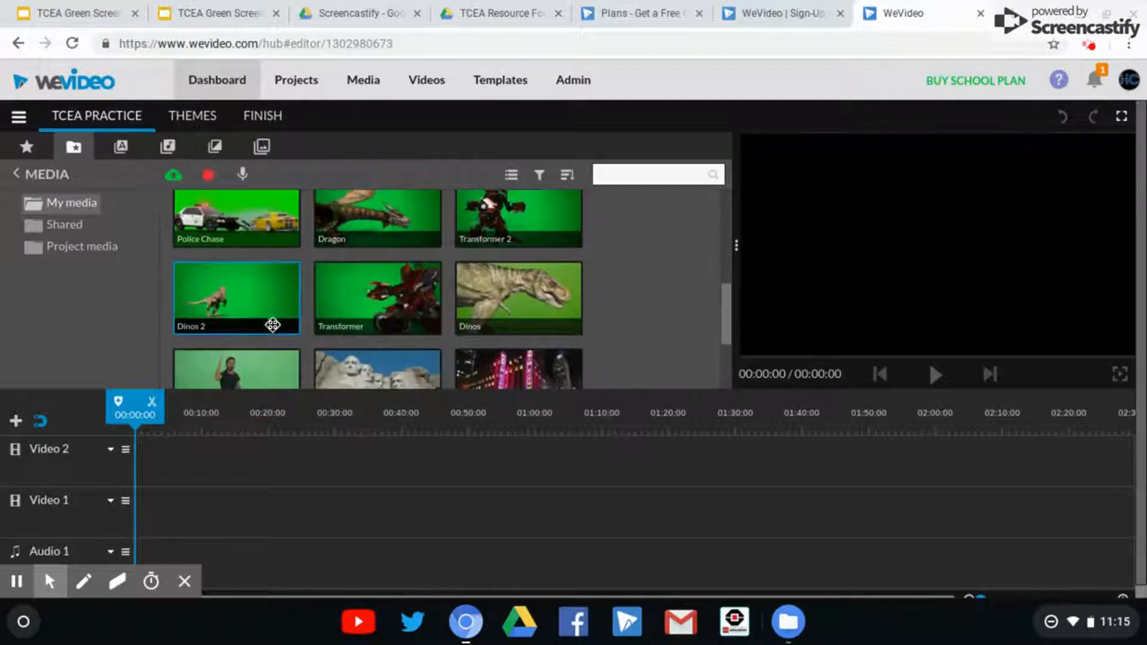
scroll(275, 329, down, 1)
scroll(276, 330, up, 5)
scroll(278, 333, up, 3)
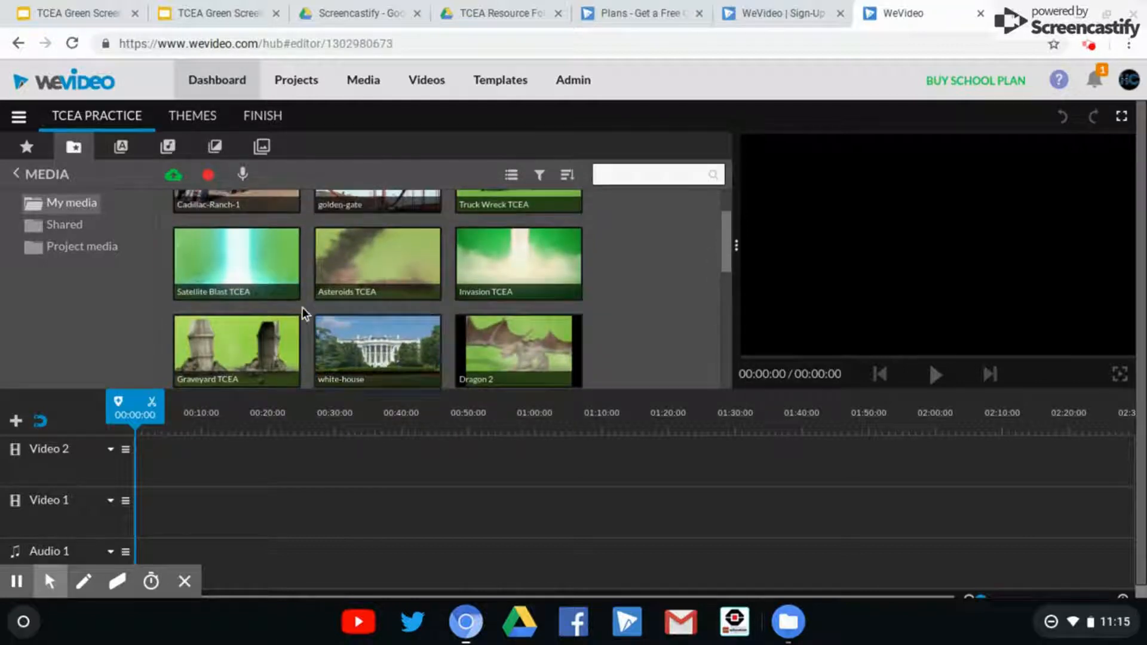
scroll(326, 297, up, 2)
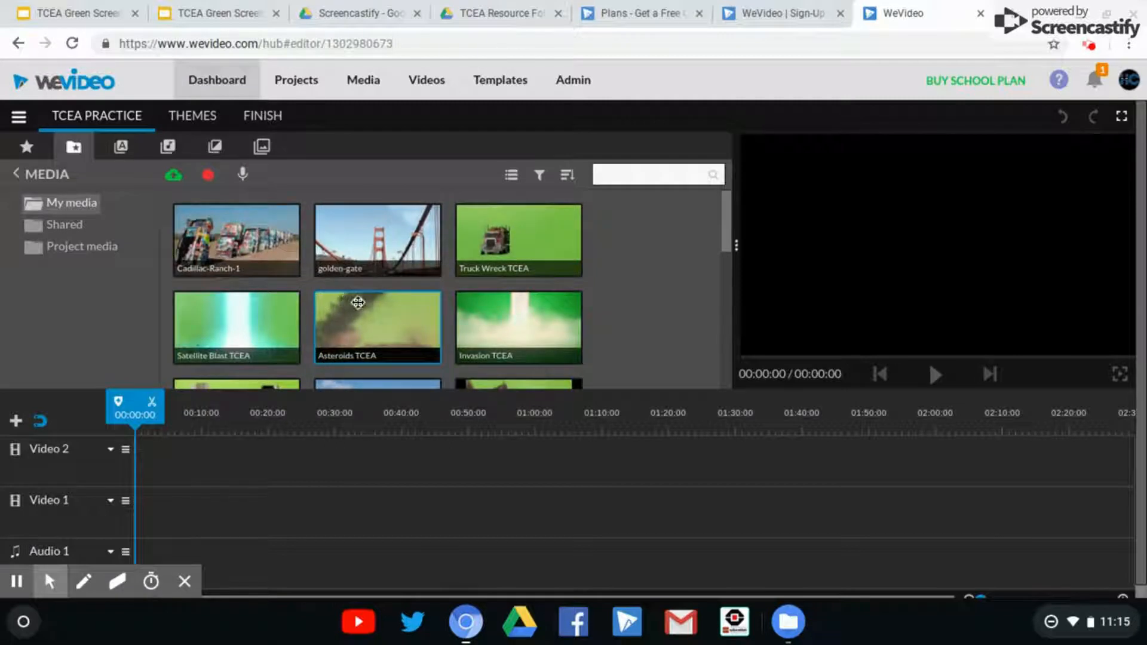
scroll(365, 287, down, 1)
click(376, 229)
mouse_move(371, 238)
mouse_down()
mouse_move(269, 397)
mouse_move(191, 487)
mouse_move(153, 505)
mouse_up()
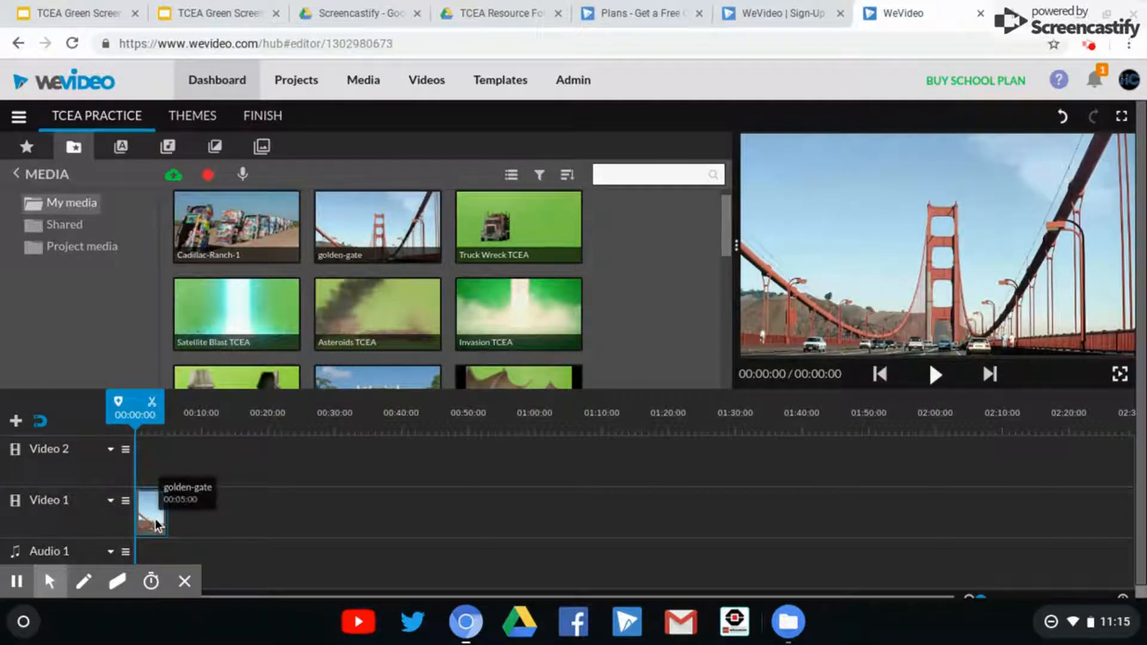
click(154, 517)
drag(170, 520, 418, 532)
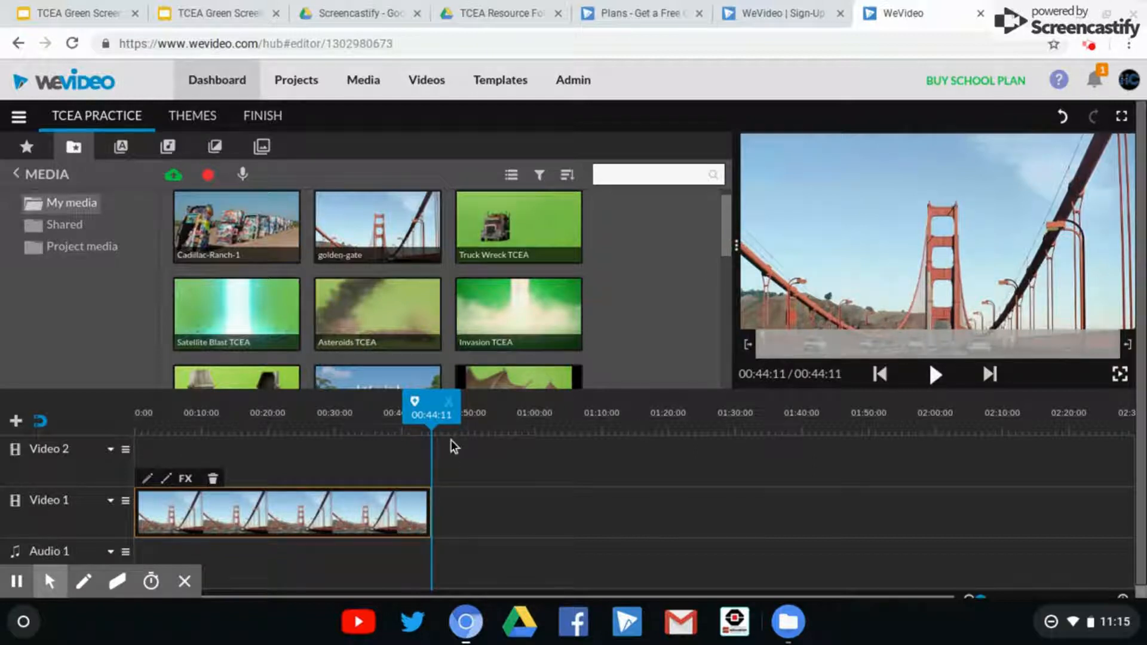
Place the Police Chase clip at the start of the Video 2 track above the golden-gate image and preview it.
scroll(429, 259, down, 1)
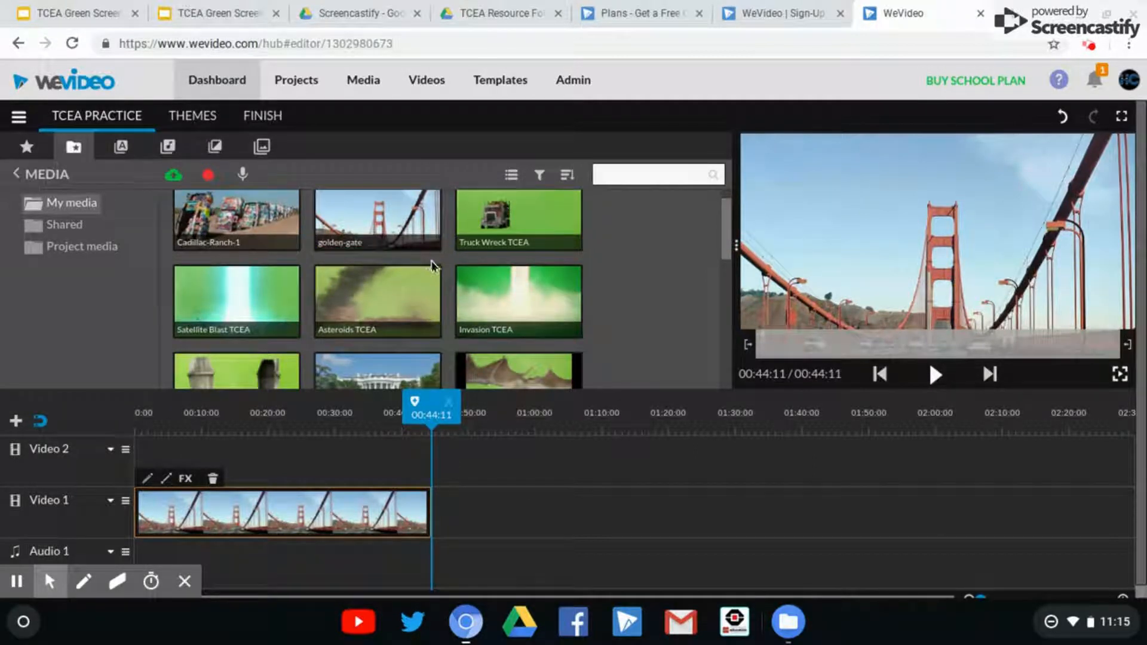
scroll(471, 317, down, 3)
scroll(476, 311, down, 6)
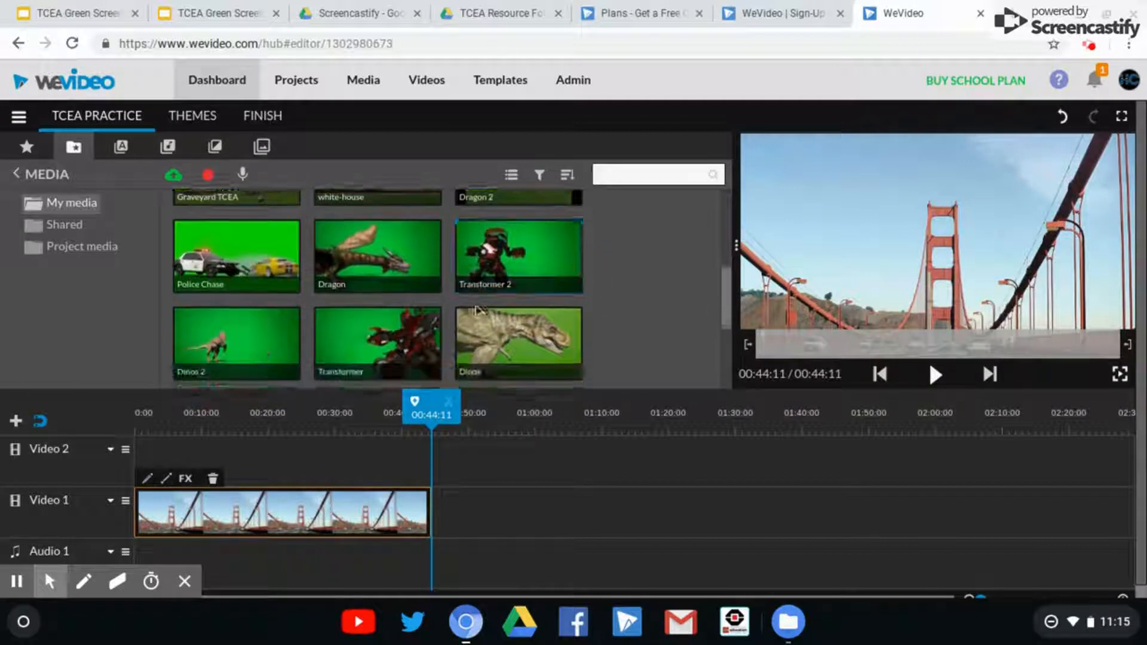
scroll(477, 309, down, 2)
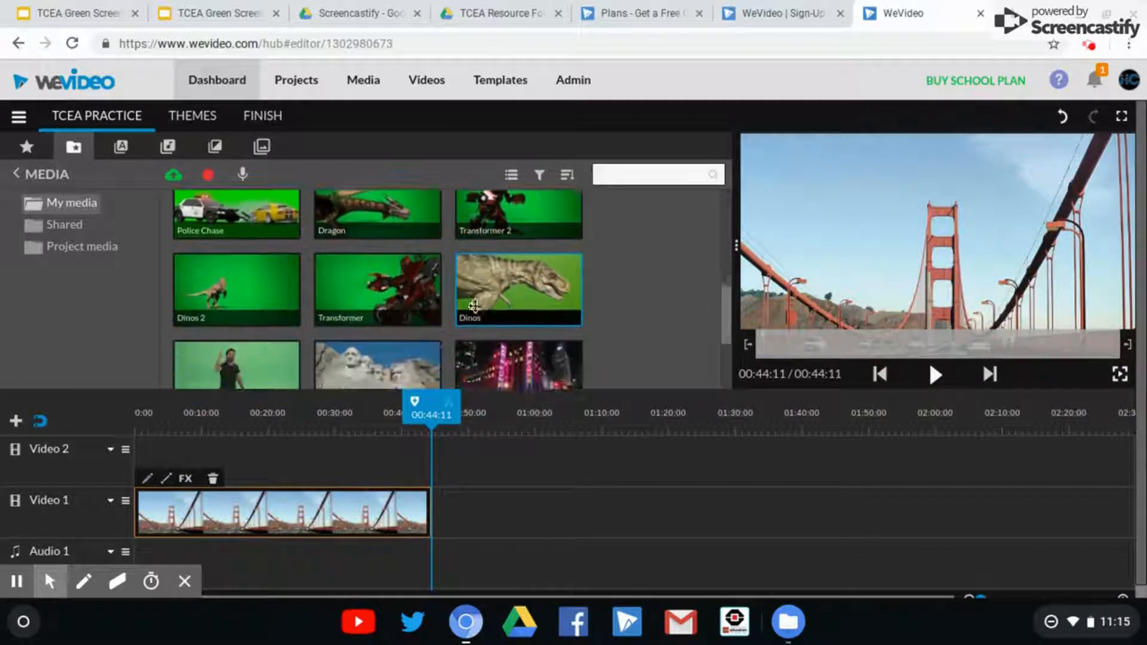
click(242, 215)
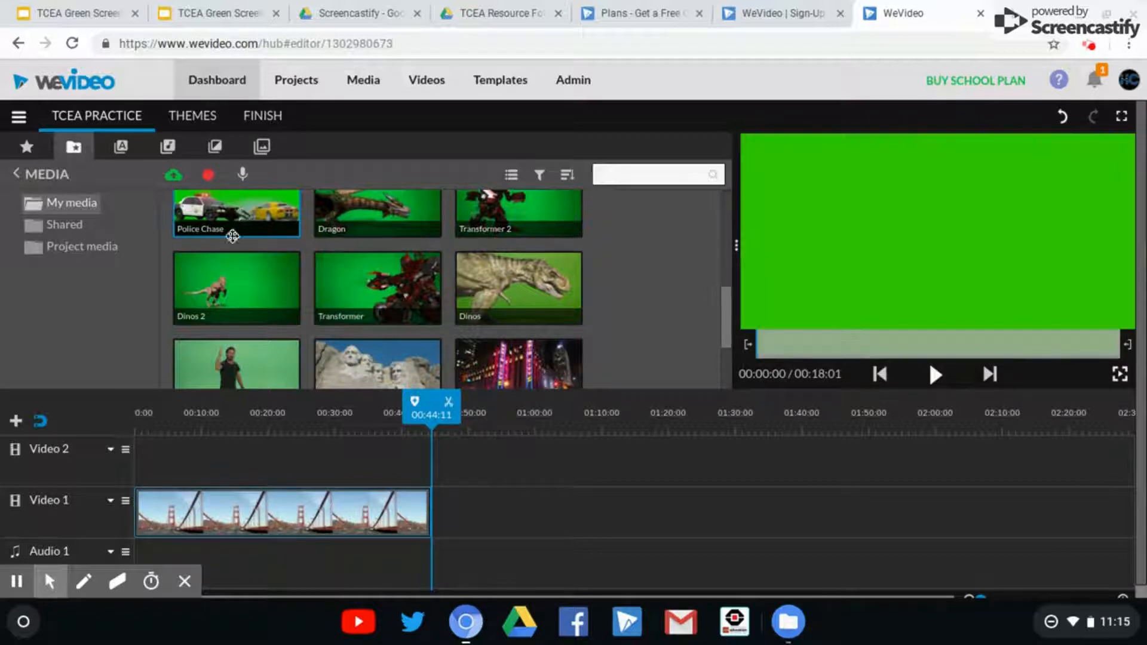
drag(231, 233, 165, 461)
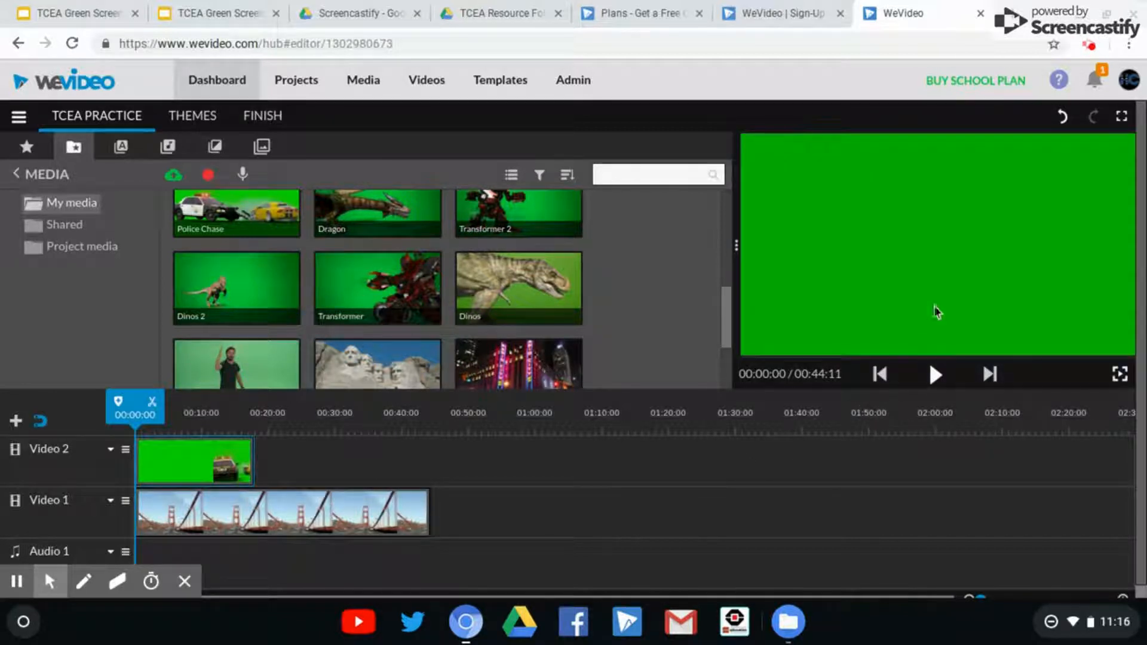
click(943, 377)
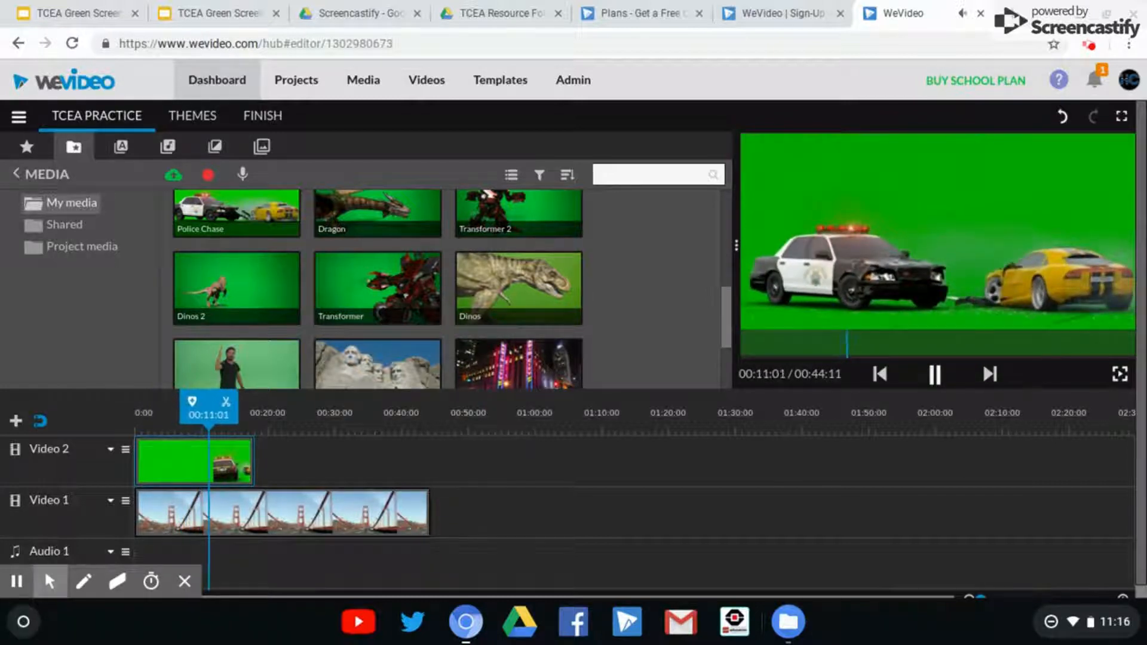
click(935, 374)
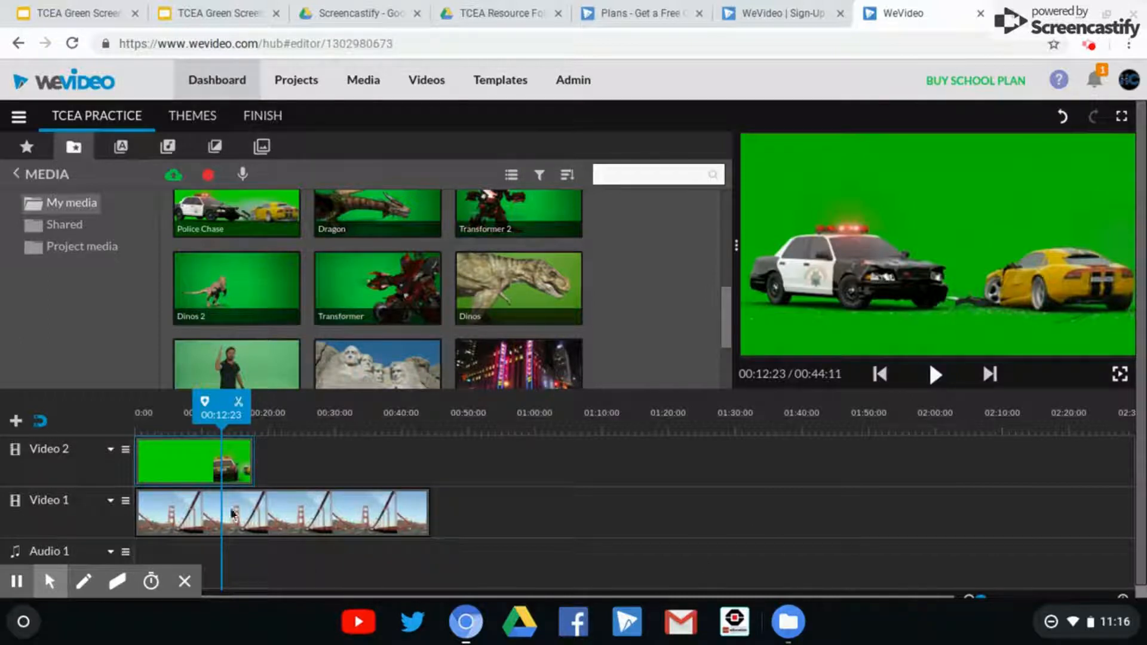
Open the Police Chase clip for editing, rotate it clockwise through a full turn, and scale it to 1.08.
double_click(170, 465)
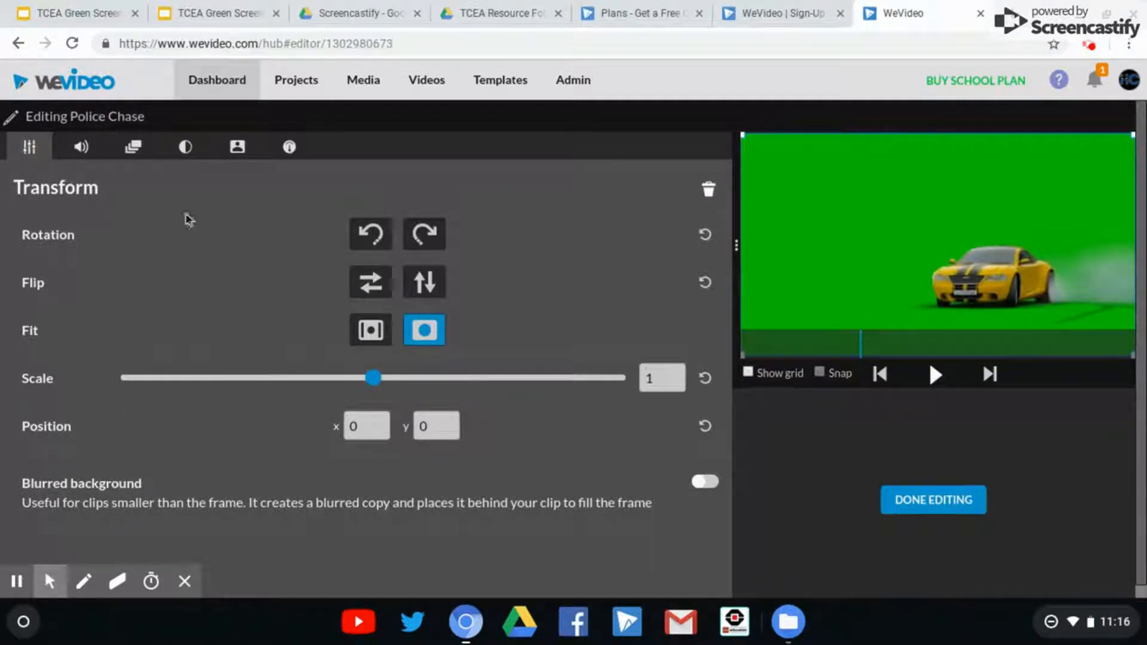
click(422, 245)
click(423, 245)
click(422, 246)
click(422, 246)
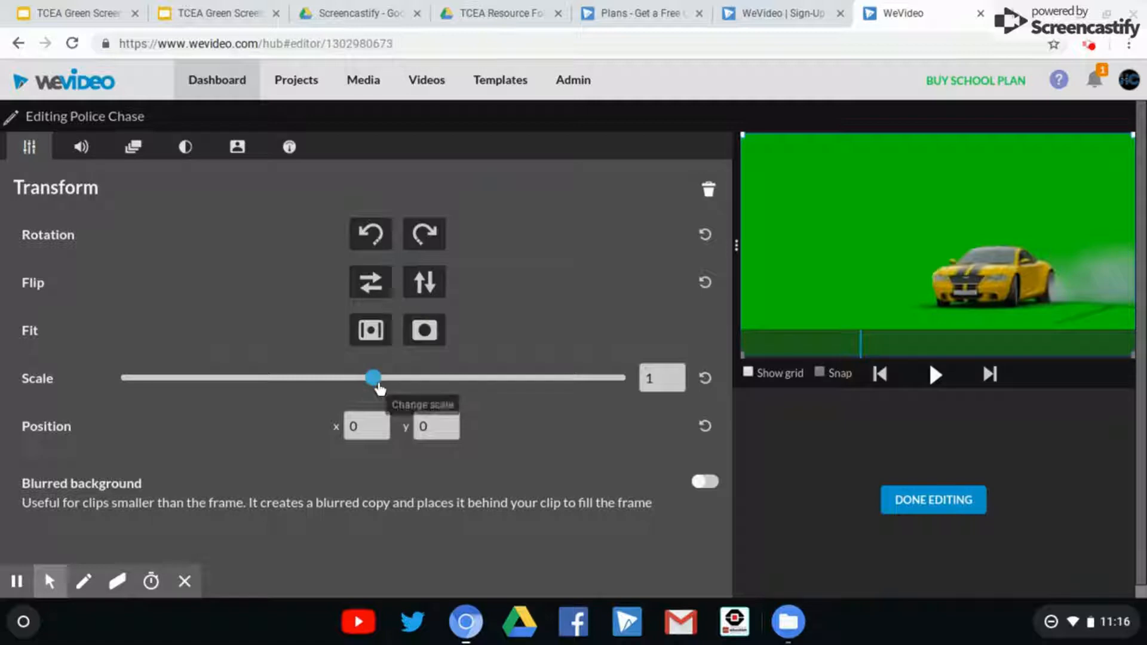
mouse_move(377, 383)
mouse_down()
mouse_move(403, 388)
mouse_move(366, 387)
mouse_move(384, 389)
mouse_up()
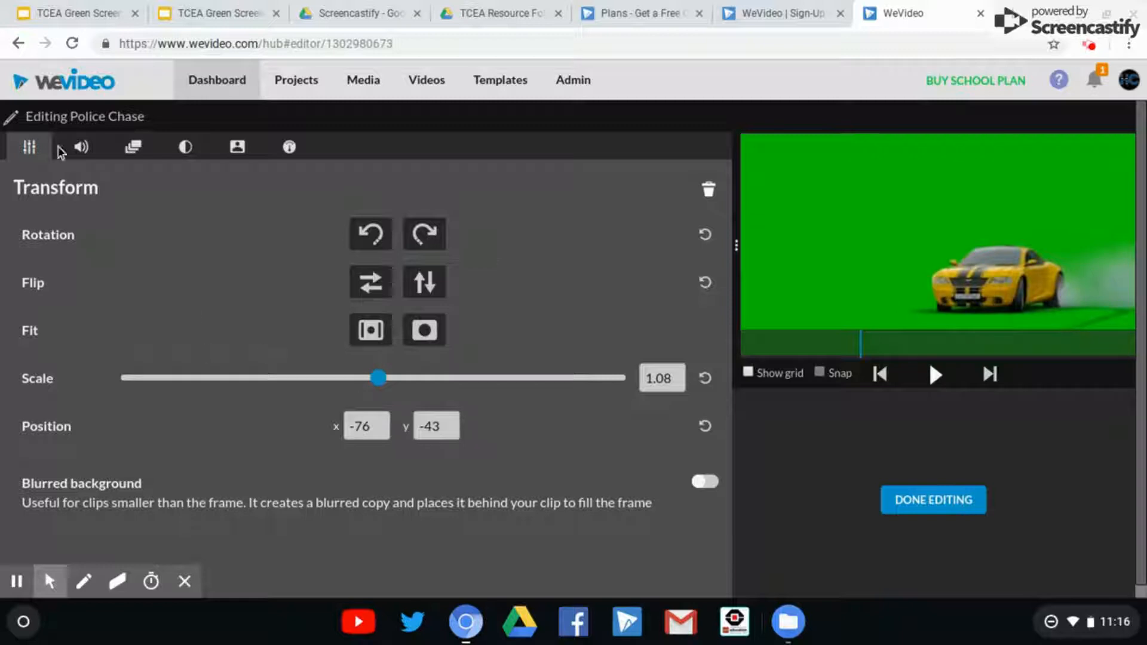
Look over the Police Chase clip's volume, animation and color settings, trying out the audio level.
click(80, 148)
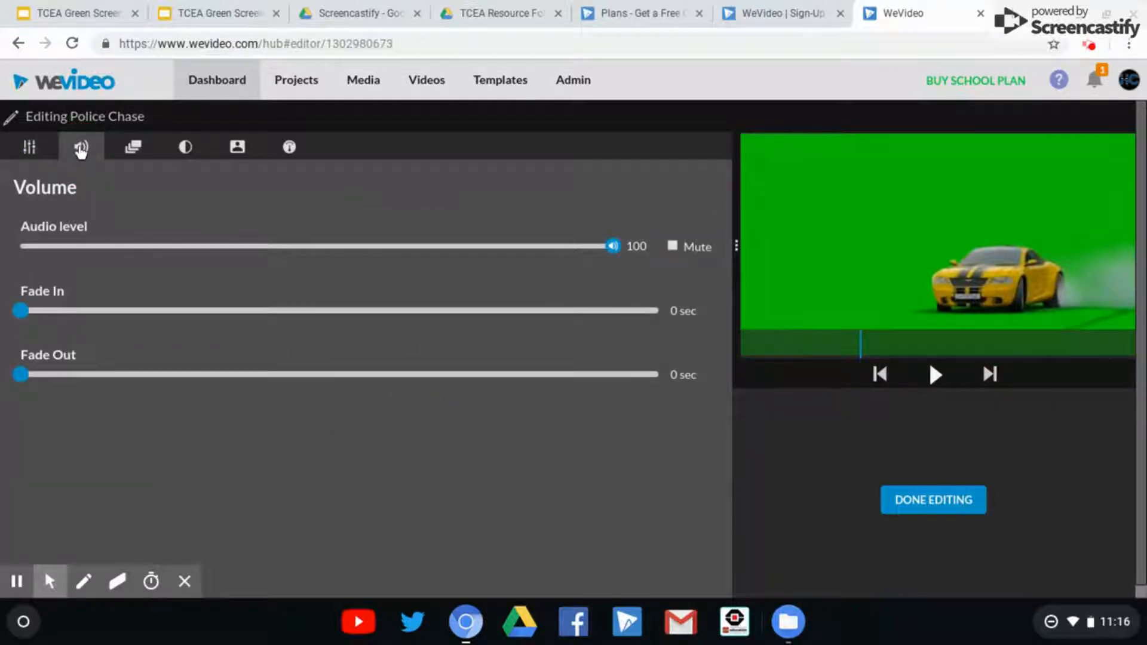
drag(151, 251, 615, 270)
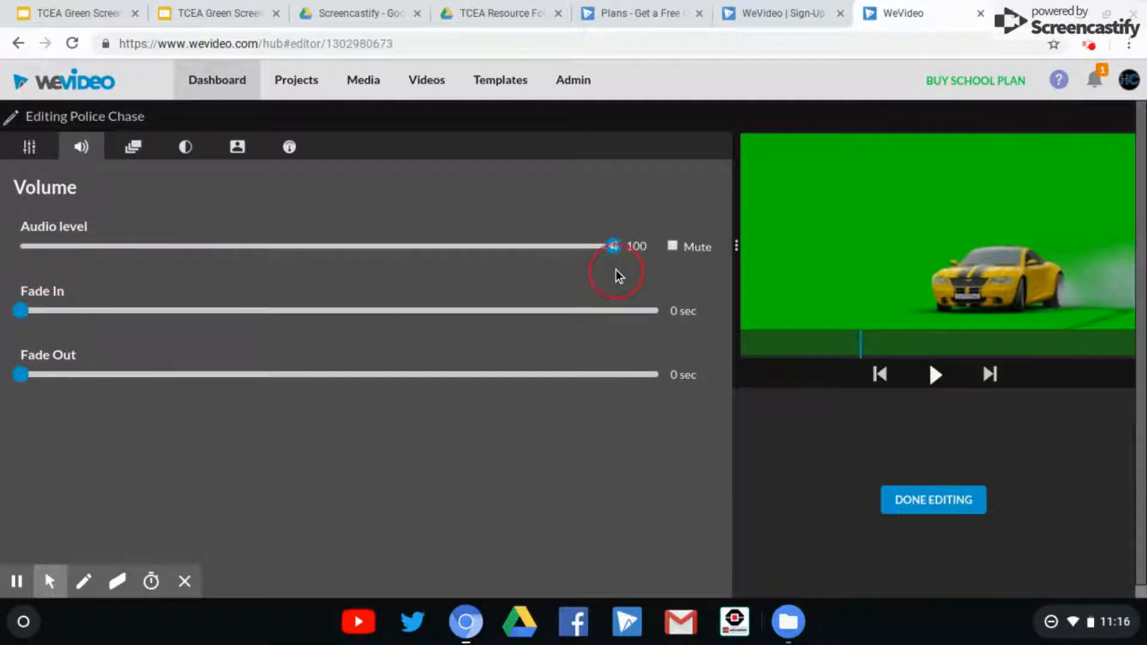
click(134, 149)
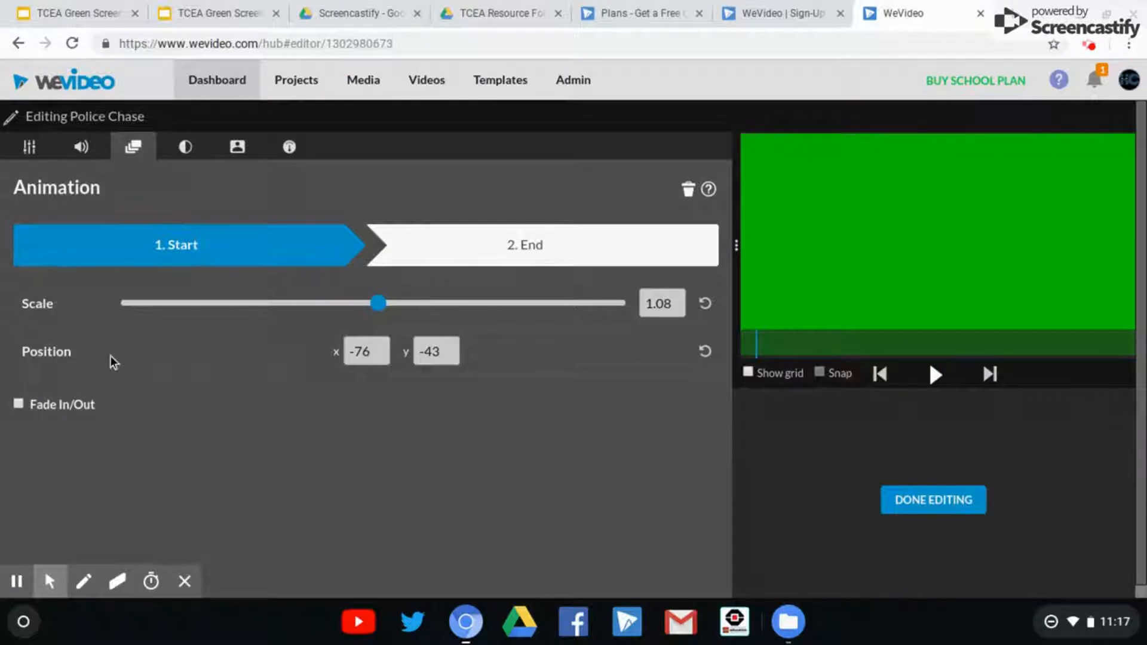
click(187, 153)
scroll(262, 245, down, 1)
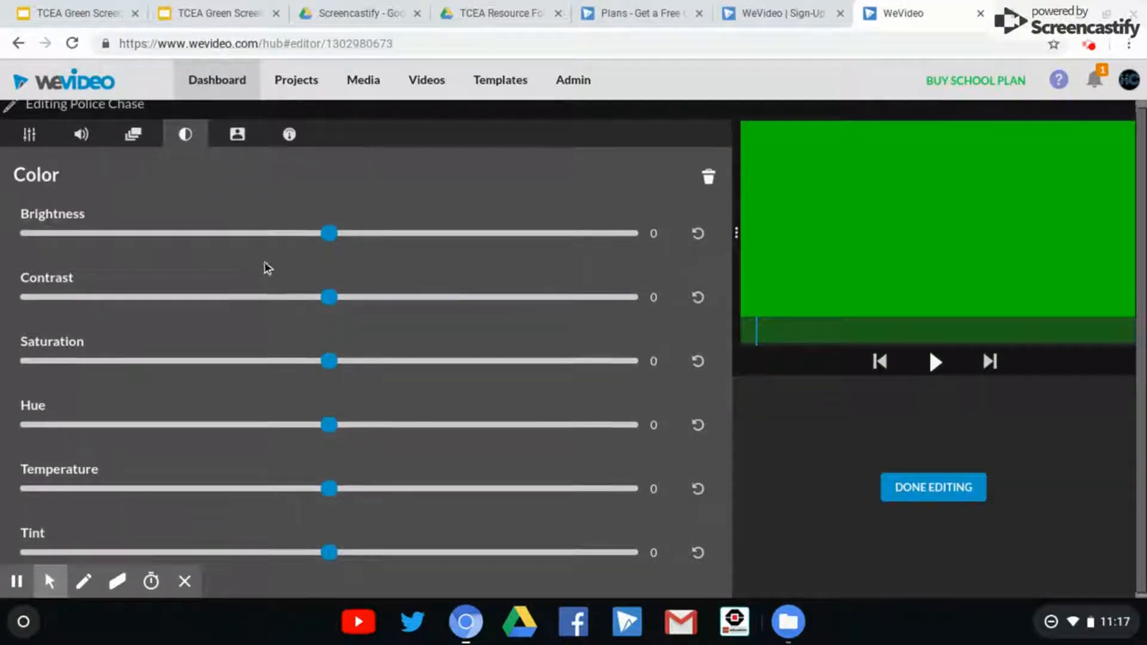
scroll(271, 313, up, 1)
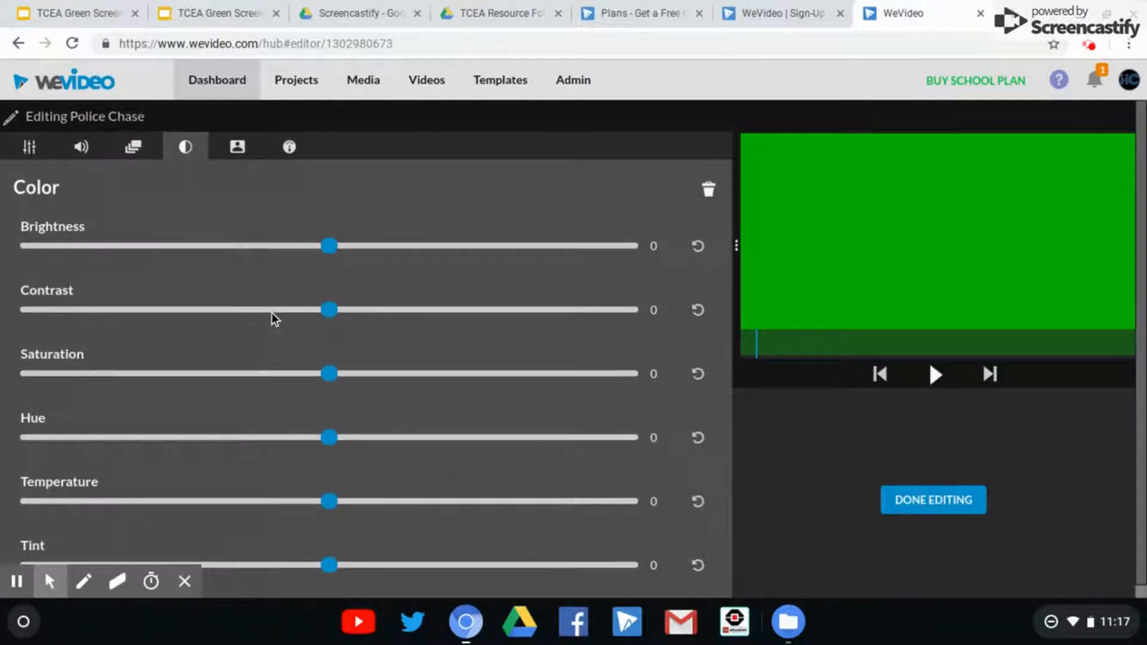
Key the green background color 00a300 out of the Police Chase clip and play the result from the beginning.
click(238, 150)
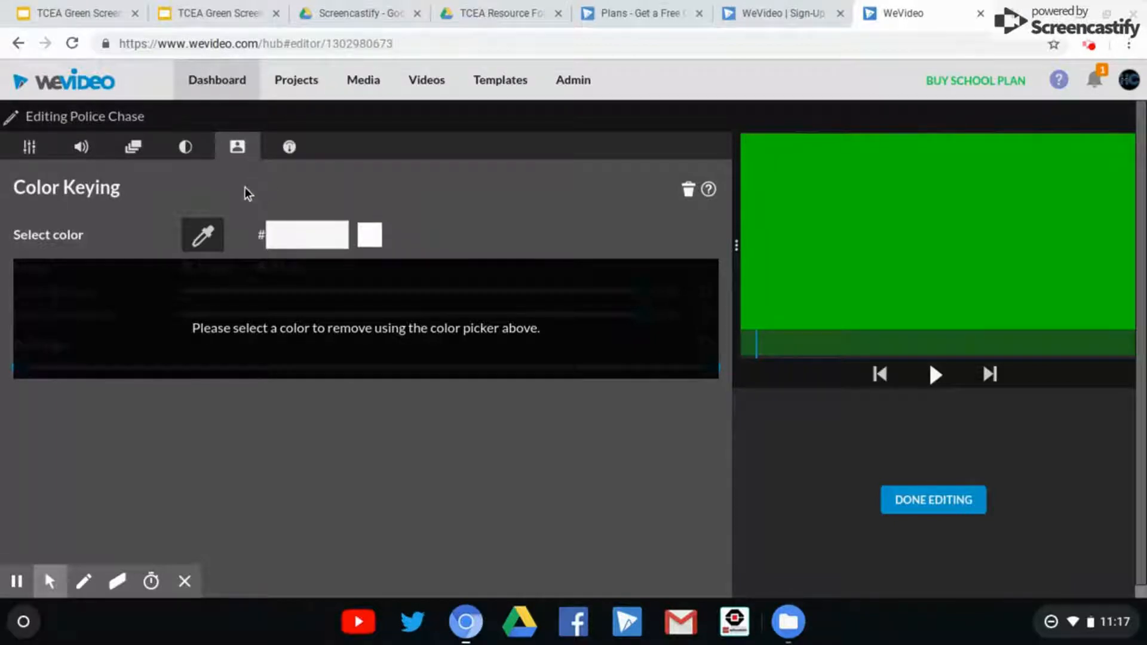
click(201, 239)
click(799, 197)
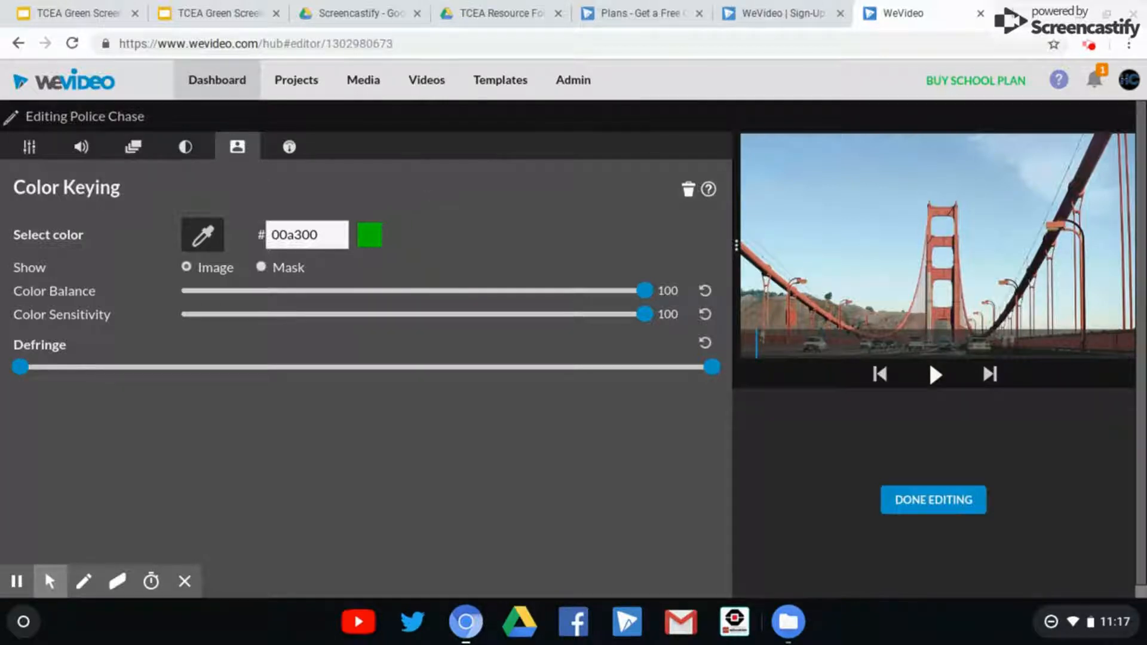
click(950, 506)
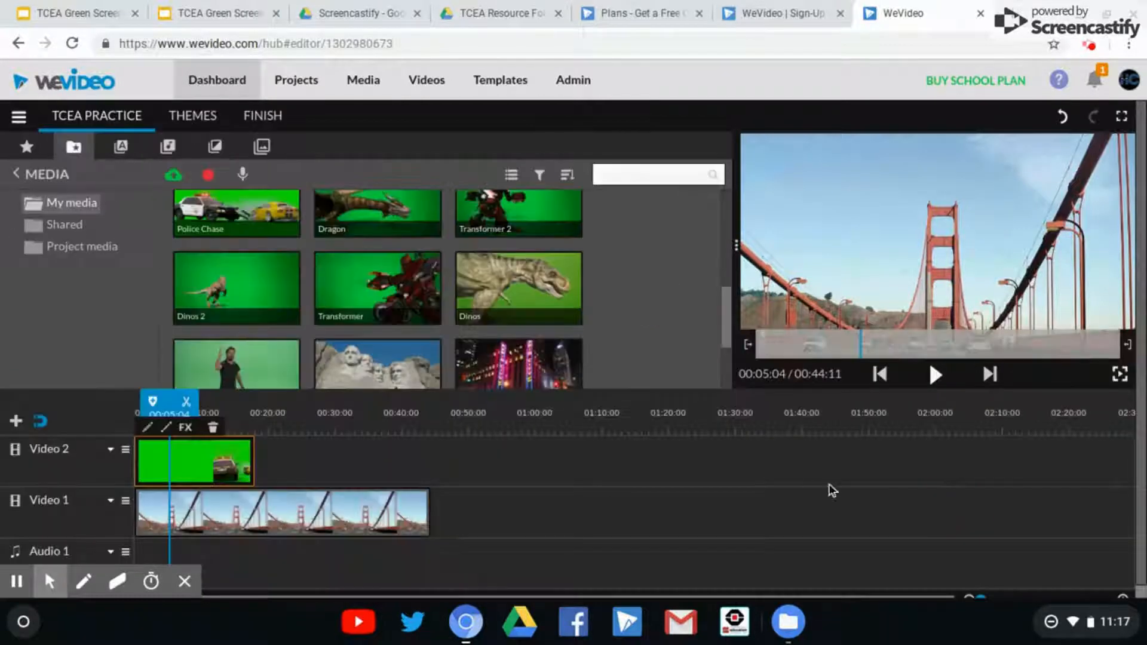
drag(128, 424, 95, 424)
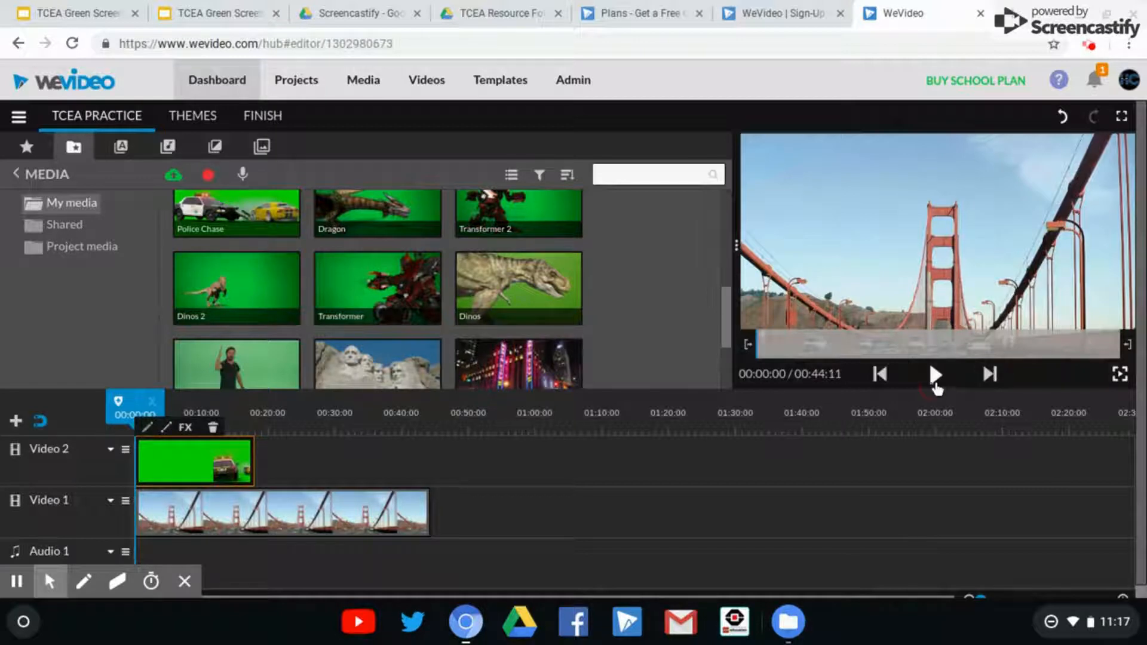
click(935, 375)
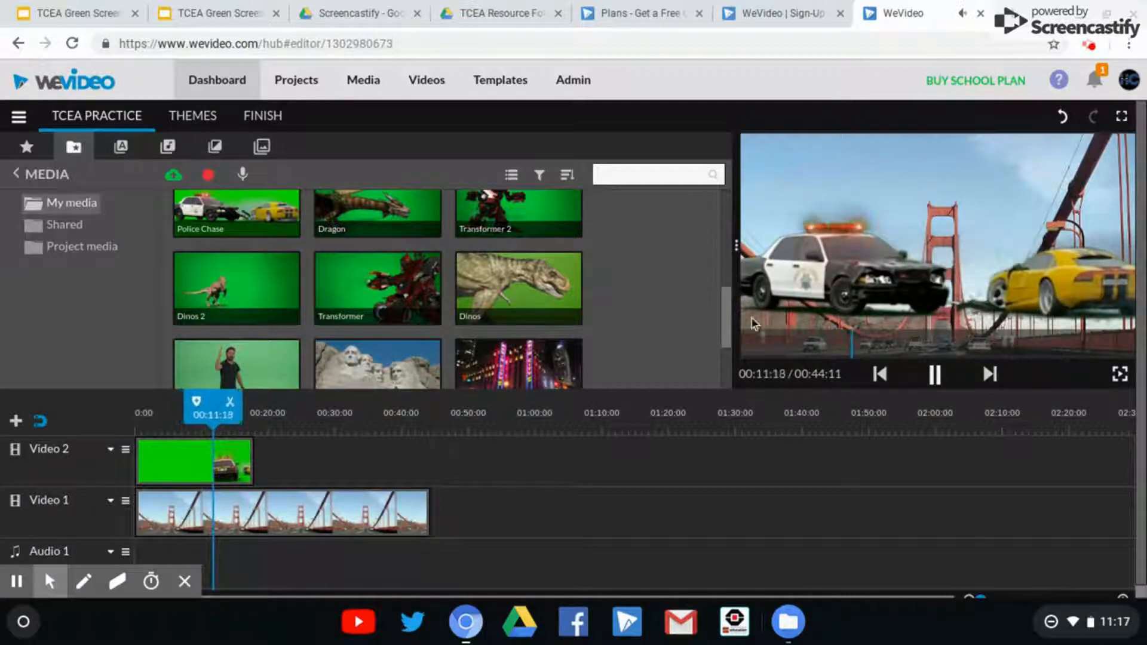
Reopen the Police Chase clip, move it down to position x -64, y 214, and play the video from the beginning.
click(187, 464)
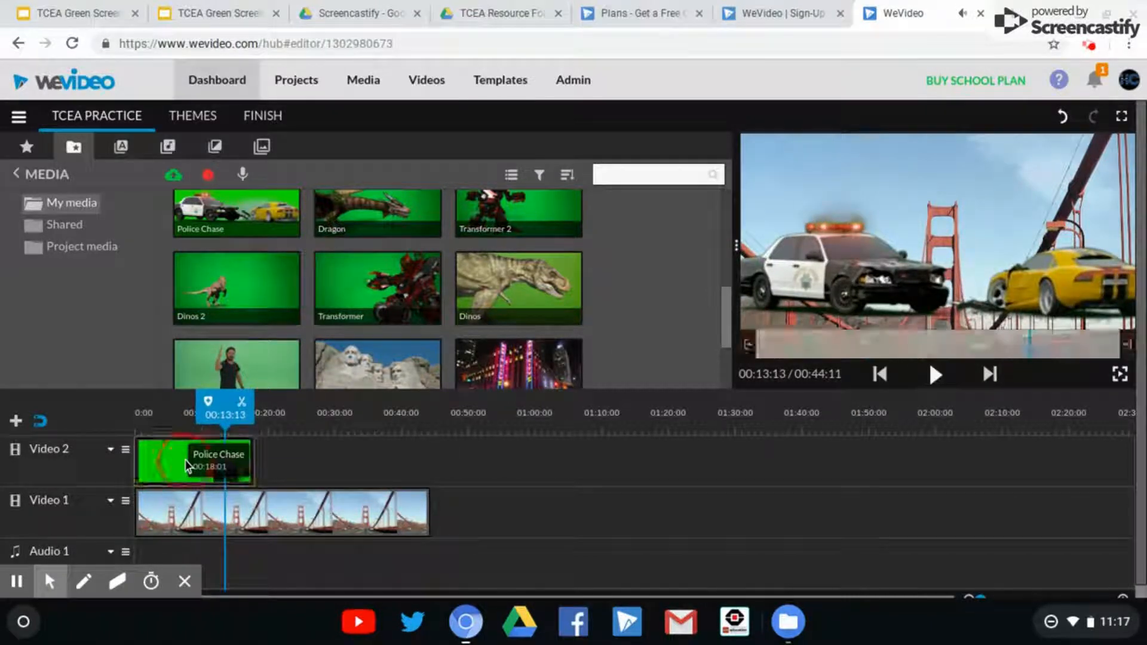
double_click(186, 464)
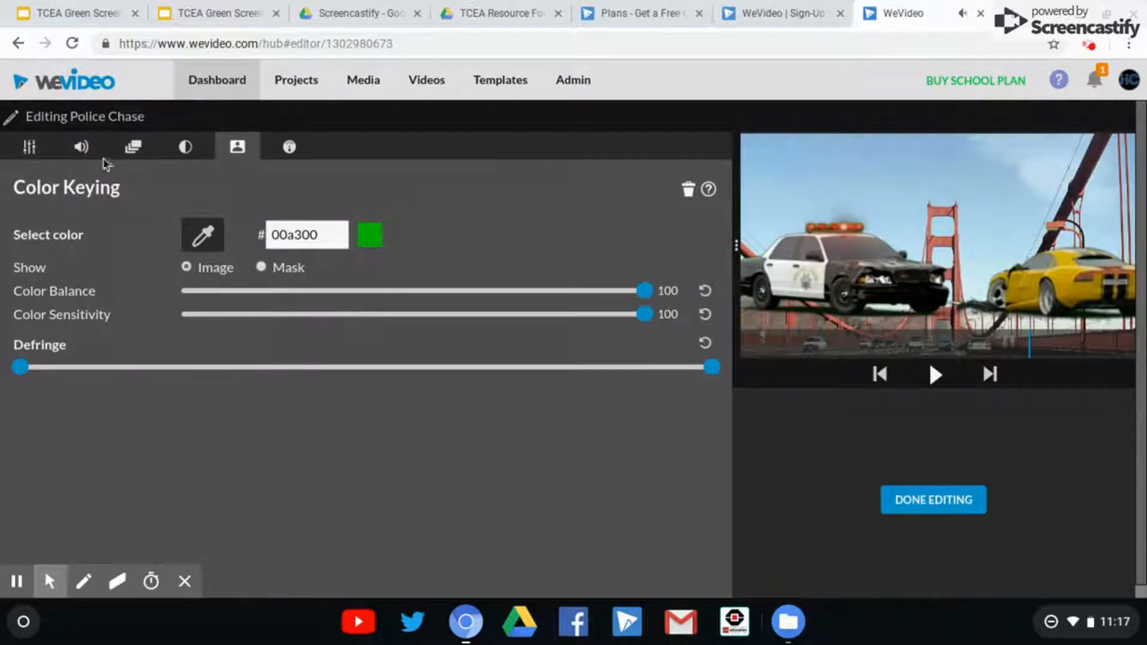
click(30, 149)
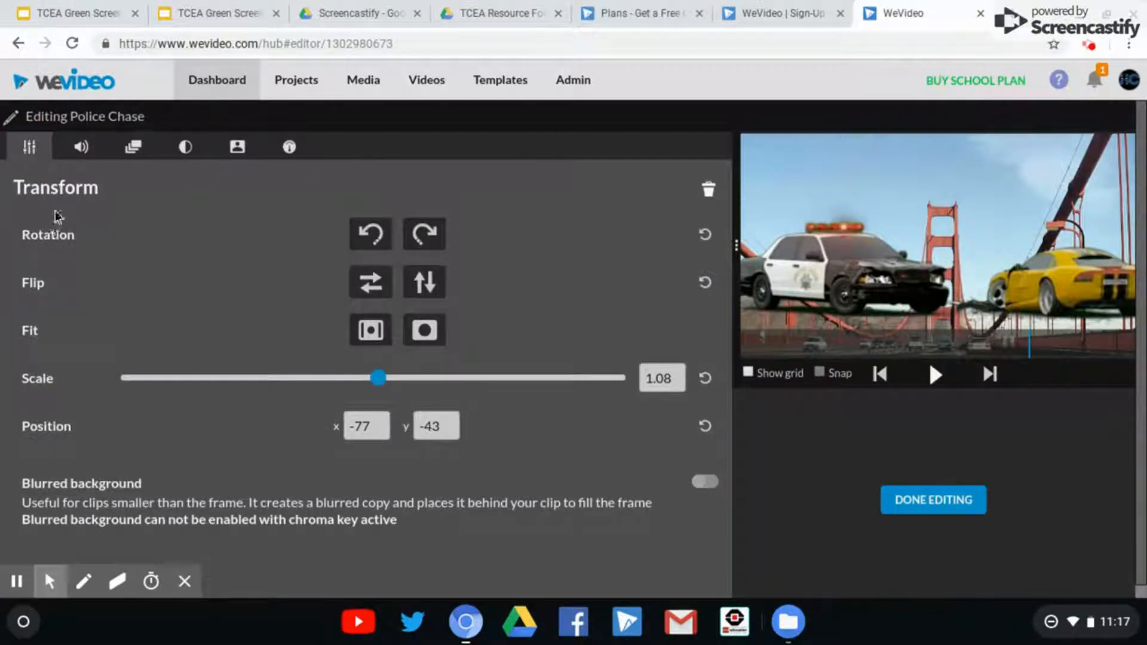
drag(842, 260, 845, 313)
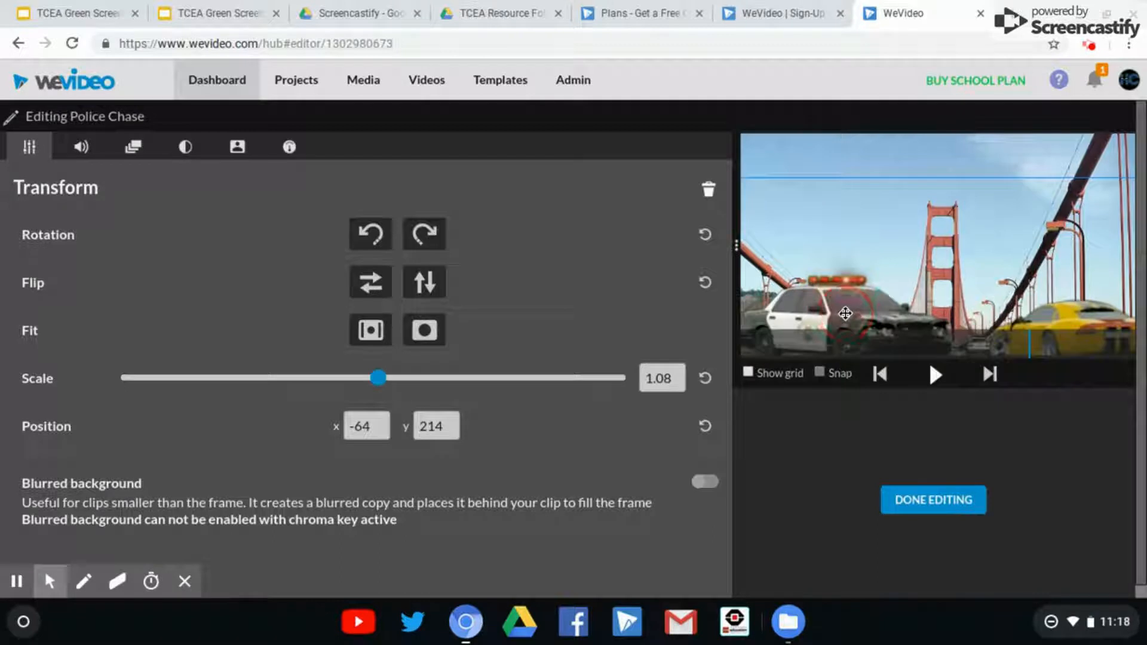
click(939, 511)
drag(210, 418, 129, 421)
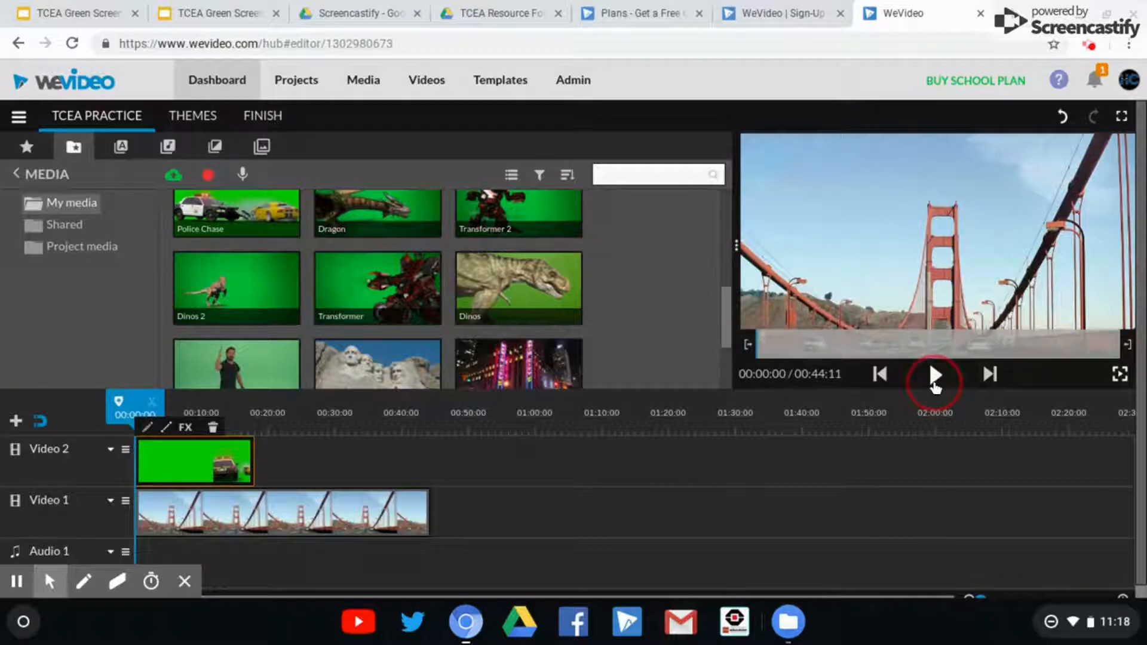
click(935, 377)
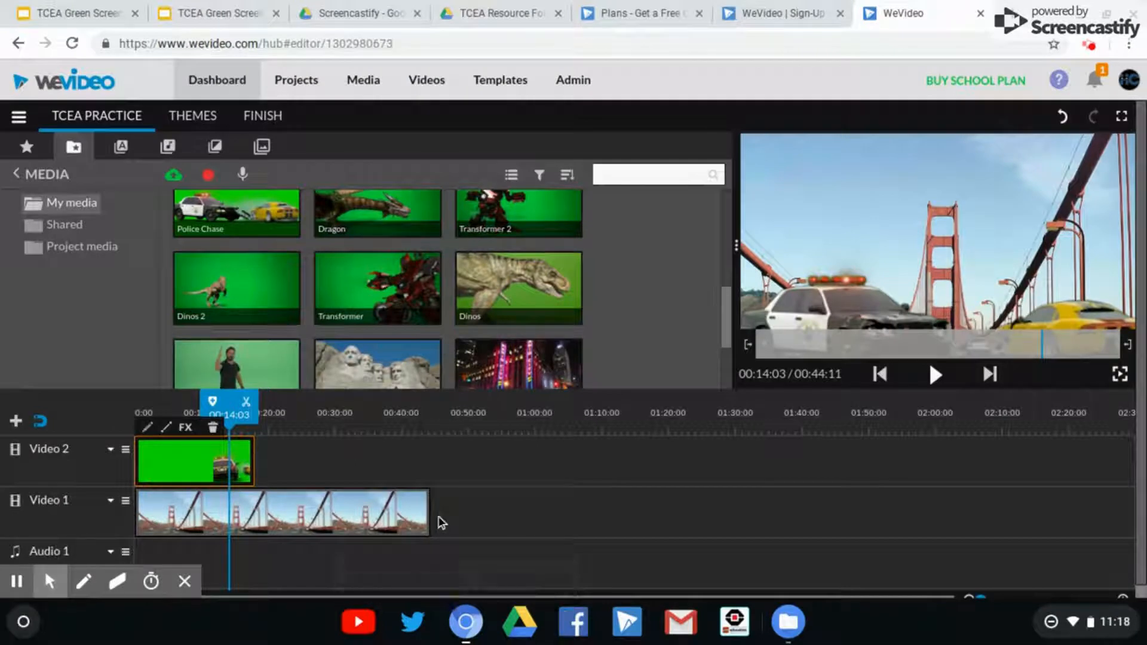
Trim the golden-gate image on Video 1 to end with the Police Chase clip, and magnify the timeline to check the clip ends.
drag(429, 518, 261, 505)
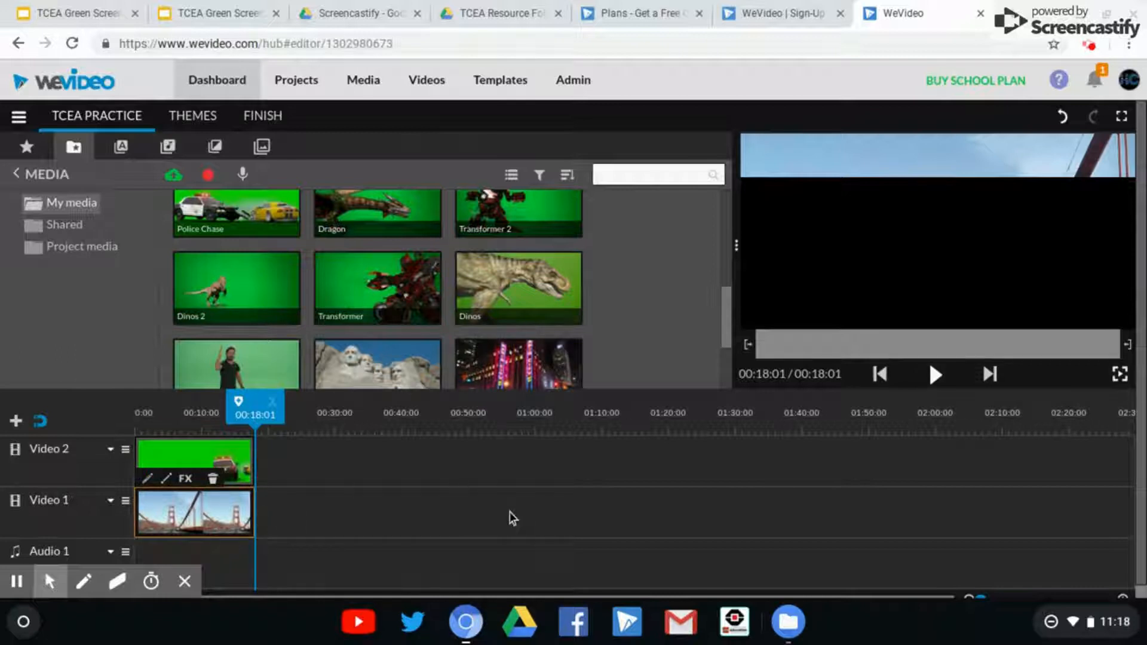
scroll(445, 523, down, 1)
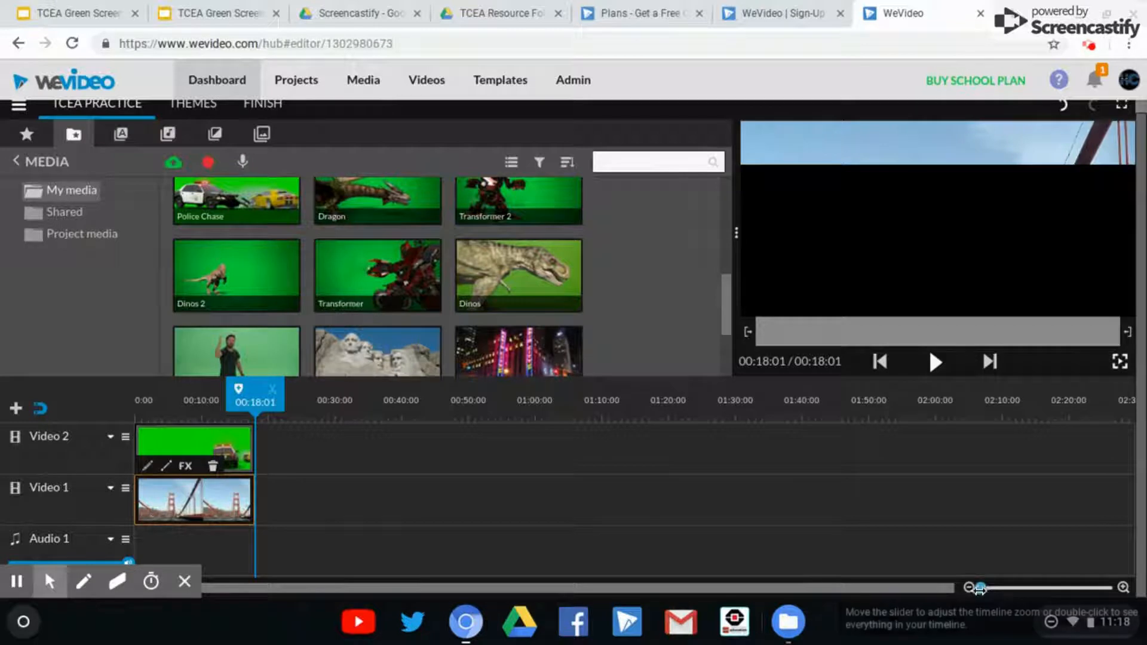
drag(980, 588, 999, 588)
drag(635, 402, 639, 429)
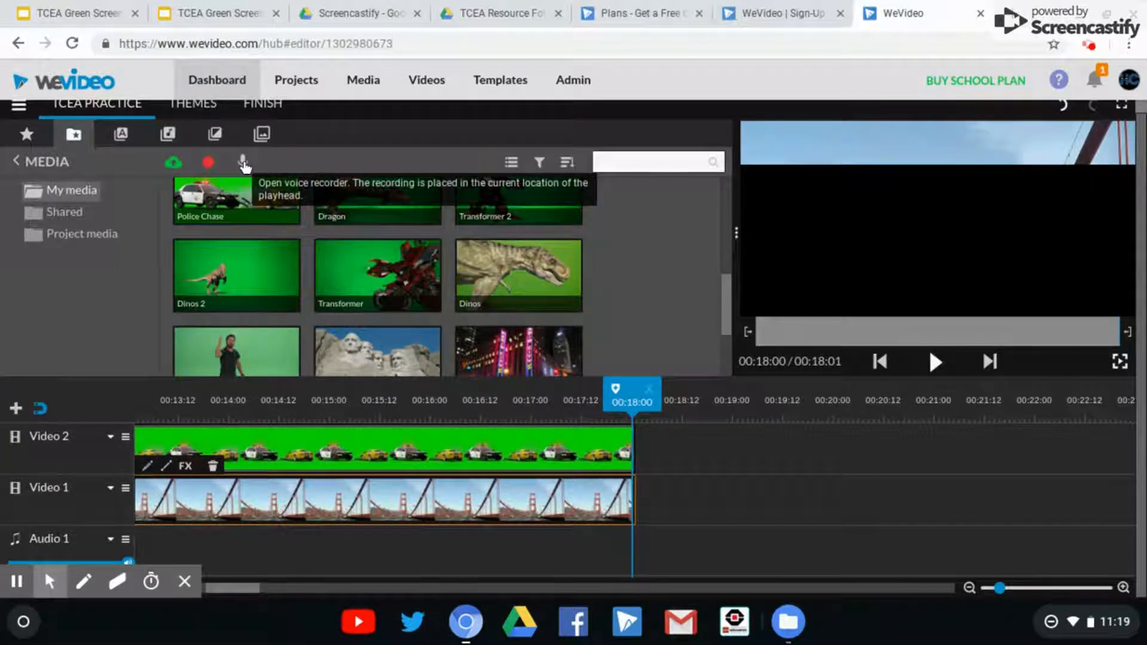
click(17, 411)
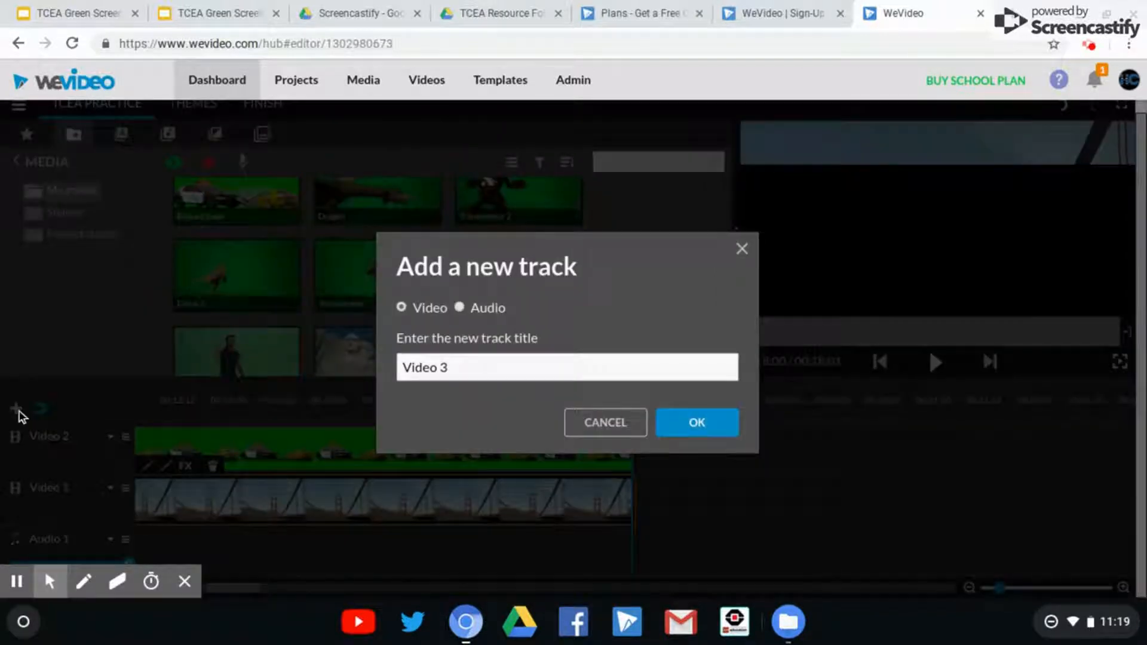
click(605, 422)
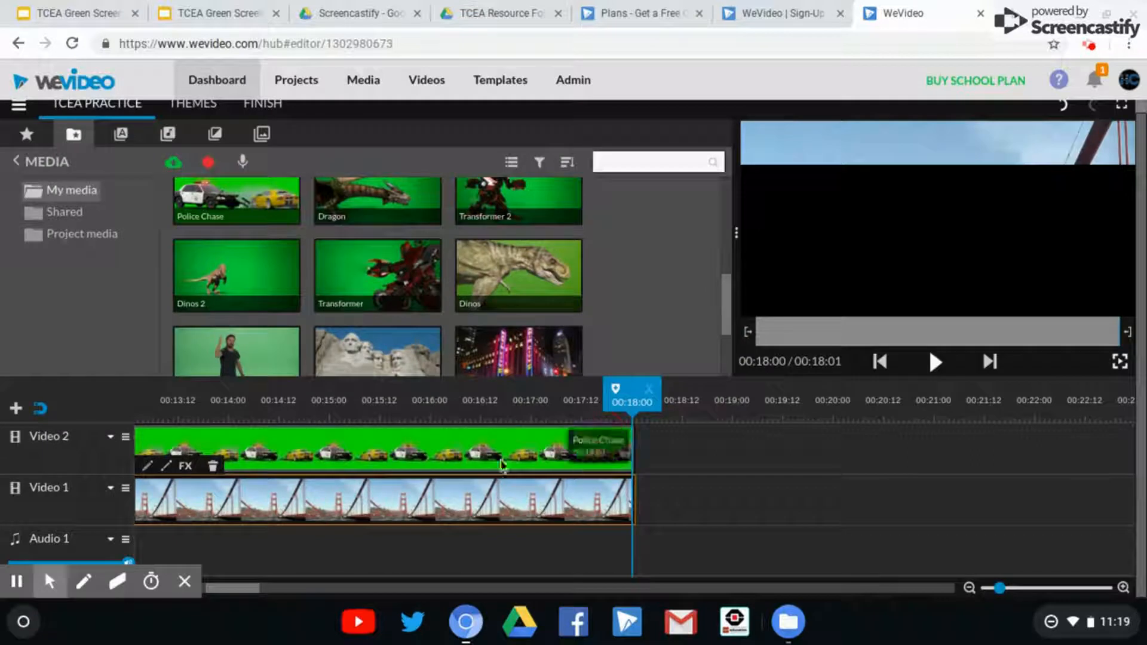
scroll(269, 325, up, 2)
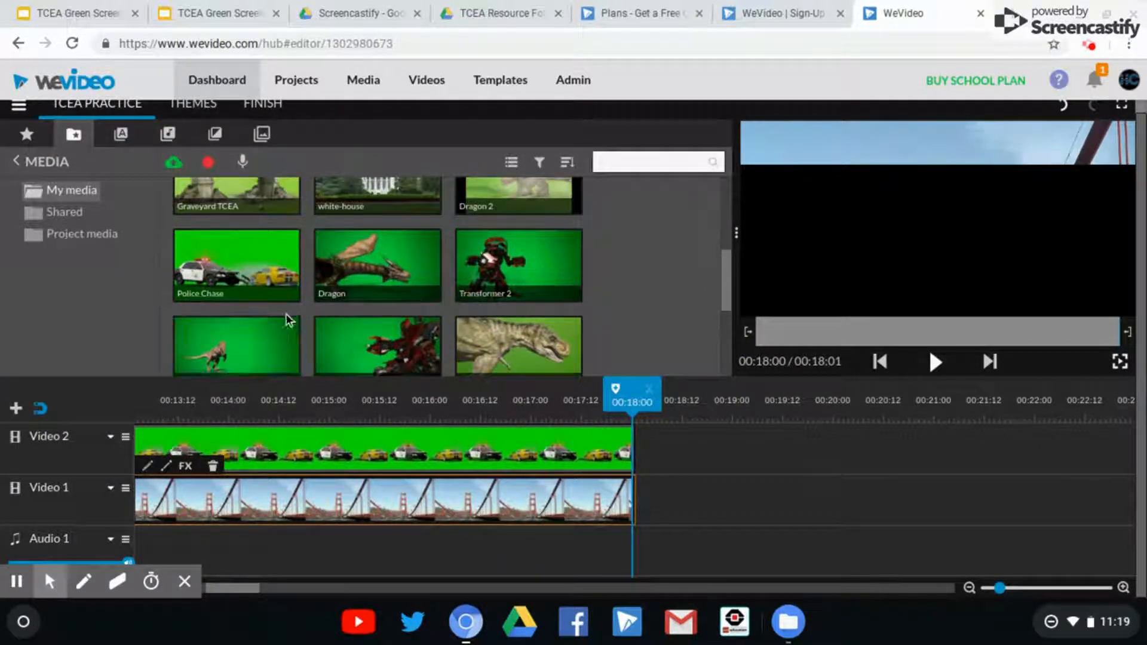
scroll(295, 311, up, 2)
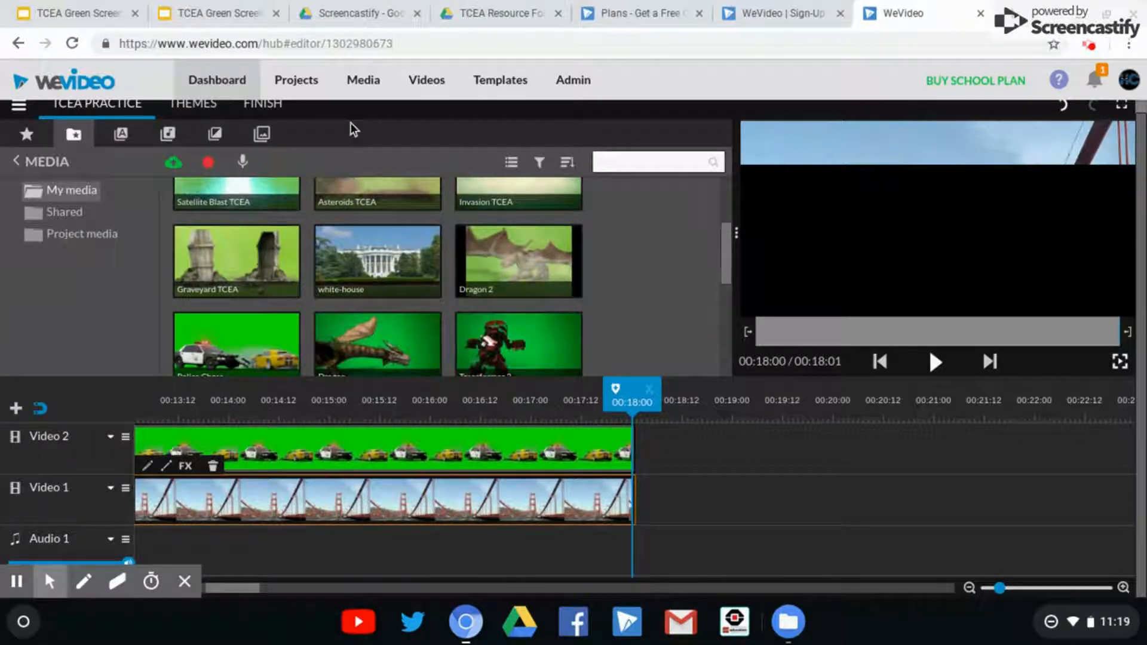
Publish the TCEA Practice video at 720p HD, and play the published version from its video link.
scroll(259, 127, up, 1)
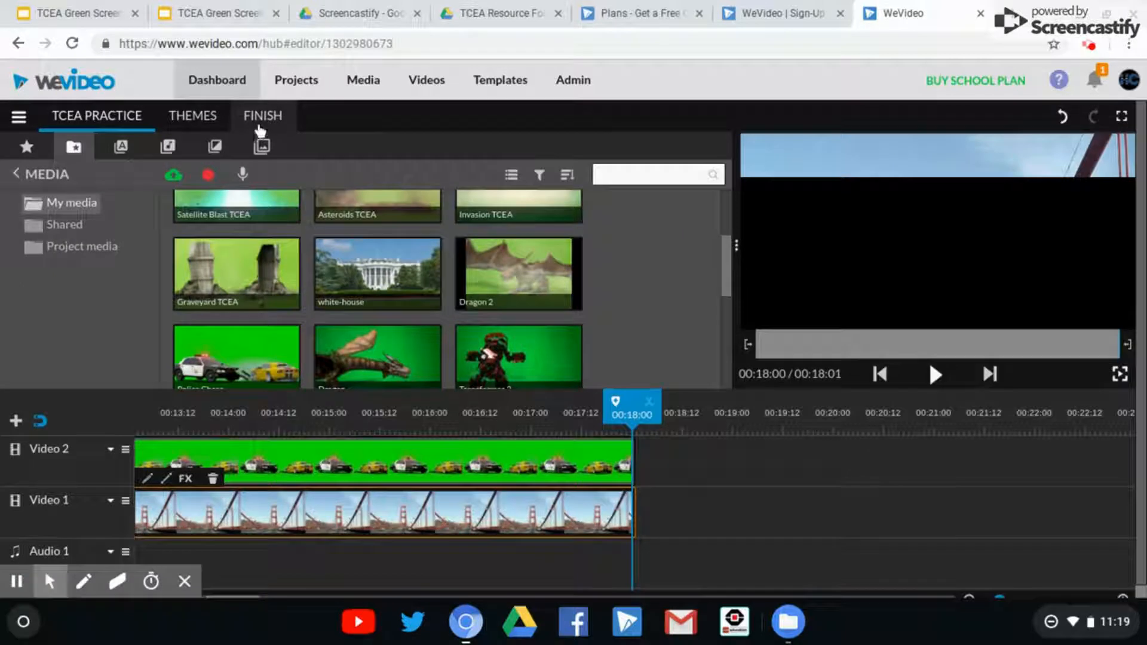
click(269, 122)
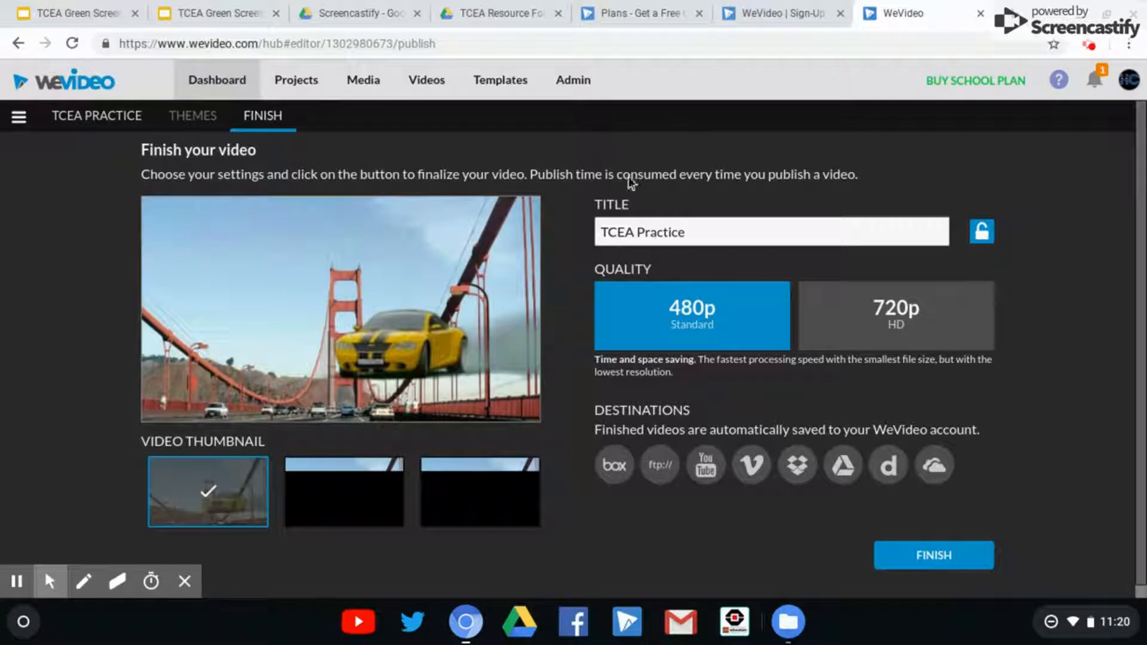
click(851, 316)
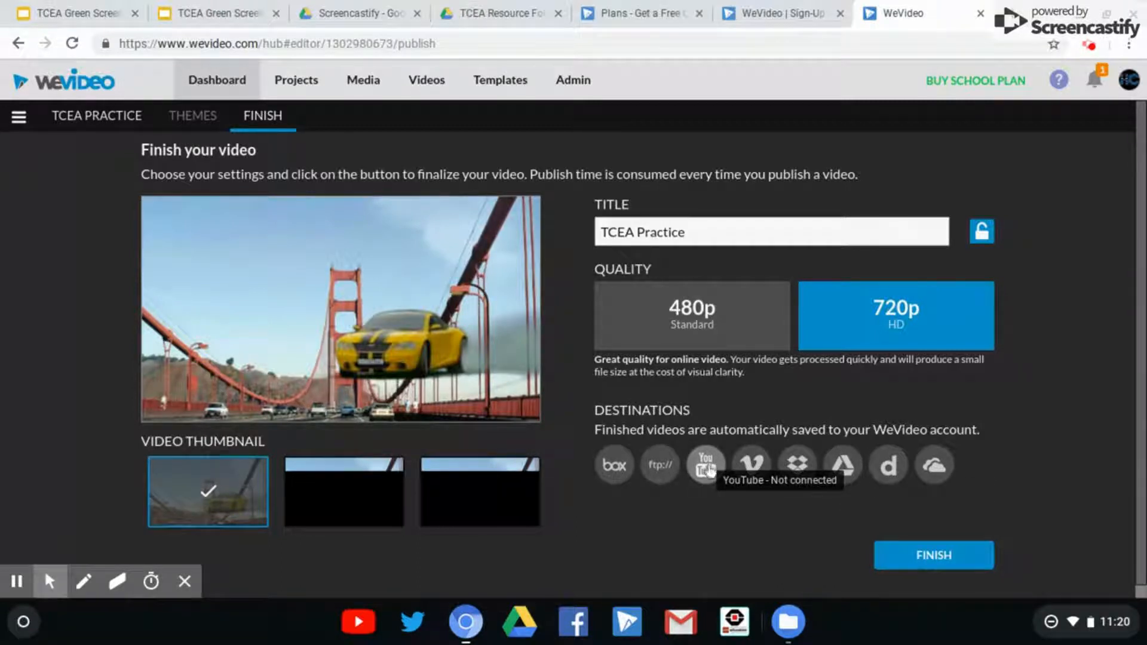
click(906, 560)
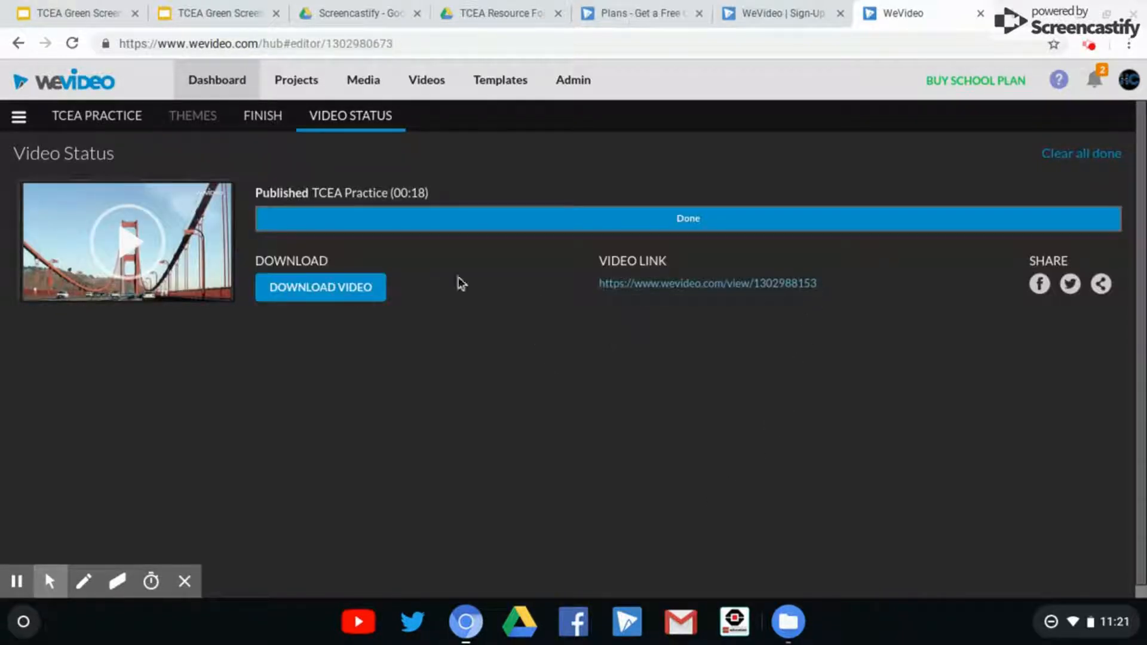
click(669, 283)
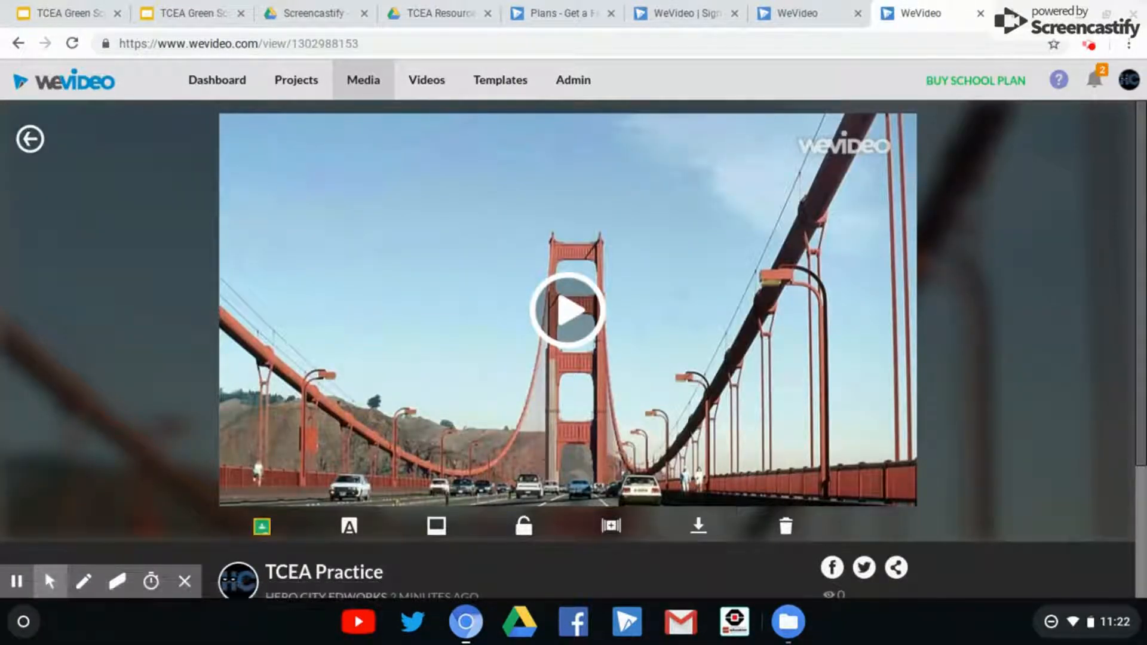
click(554, 306)
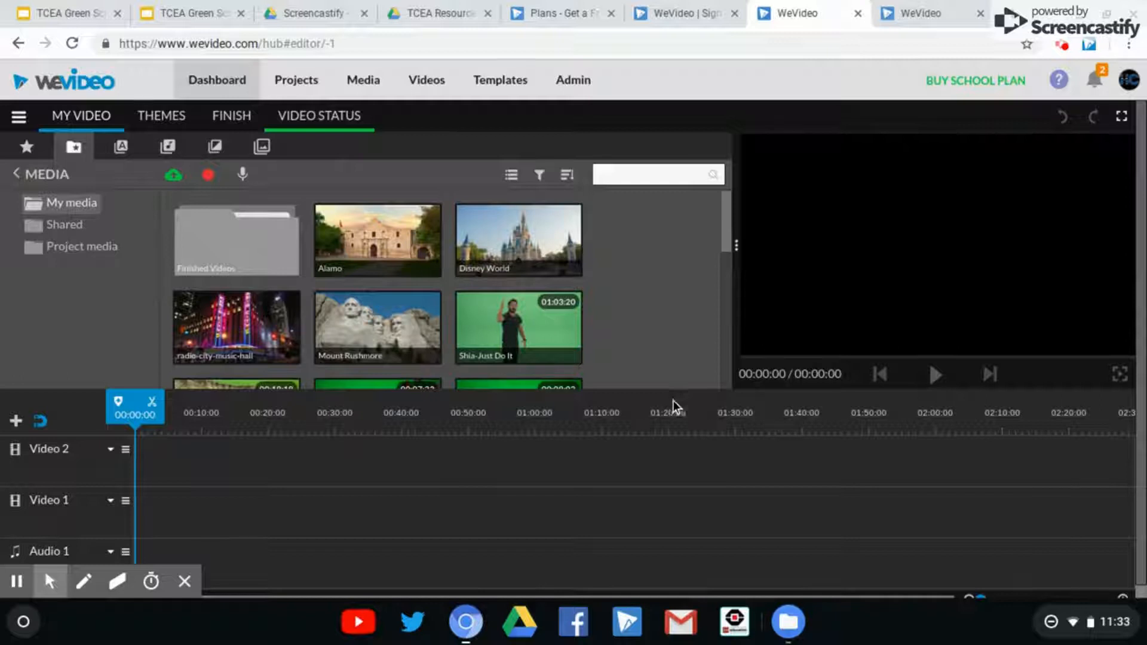
Explore the voice recorder, allowing microphone access and turning on preview while recording, and return to the timeline.
click(242, 176)
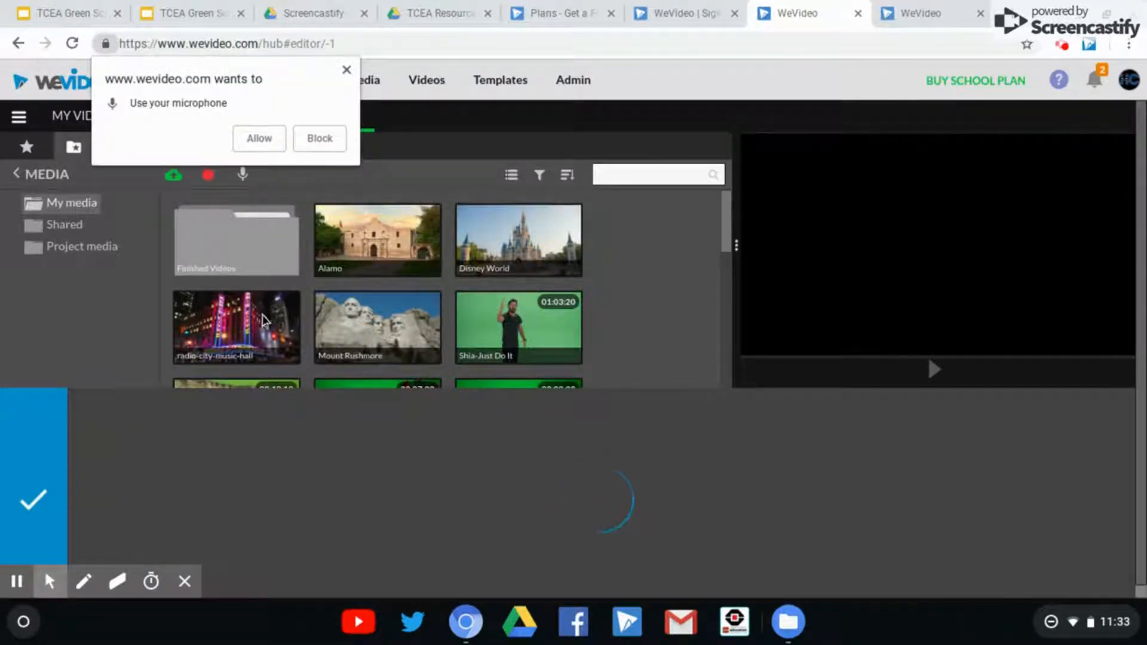
click(258, 139)
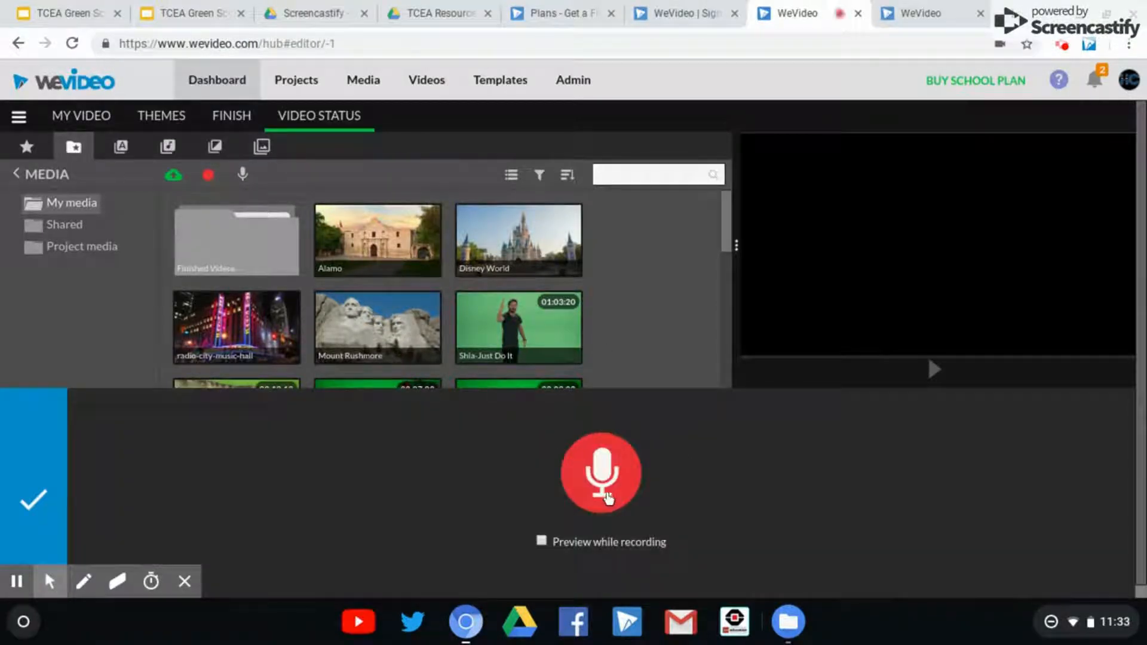
click(602, 473)
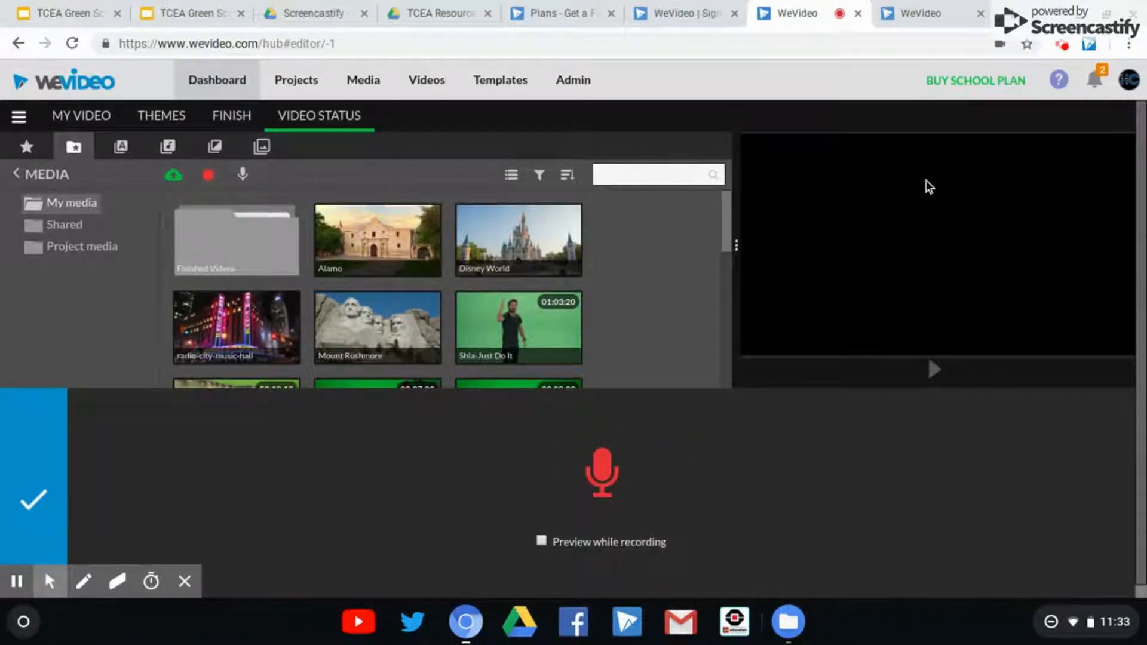
click(541, 542)
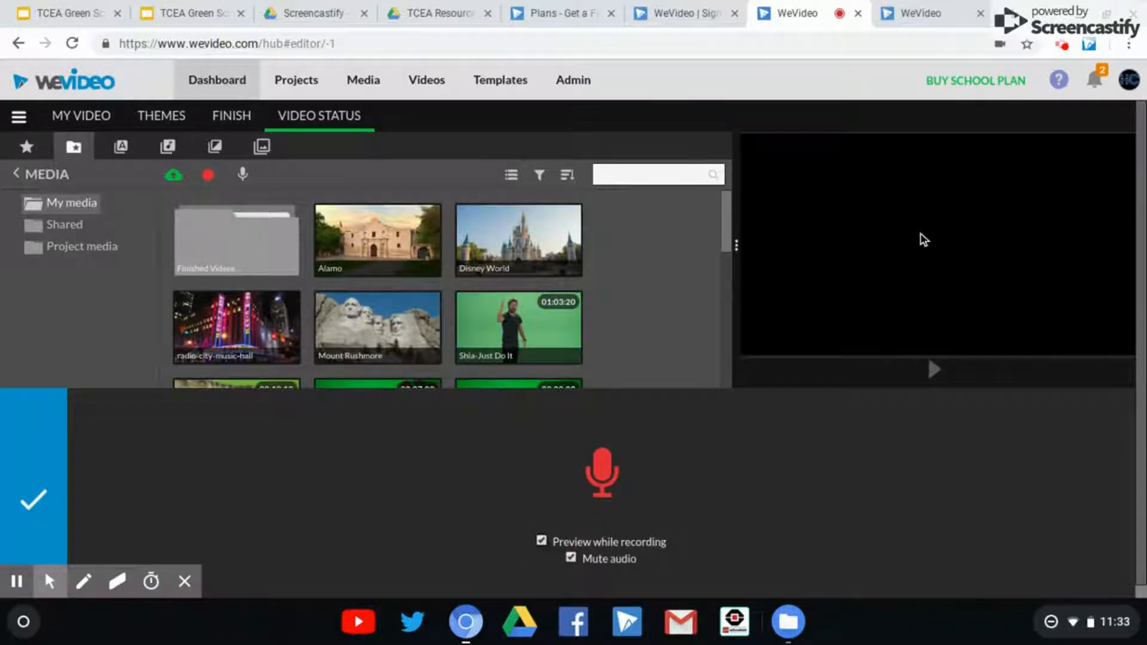
click(627, 484)
click(7, 517)
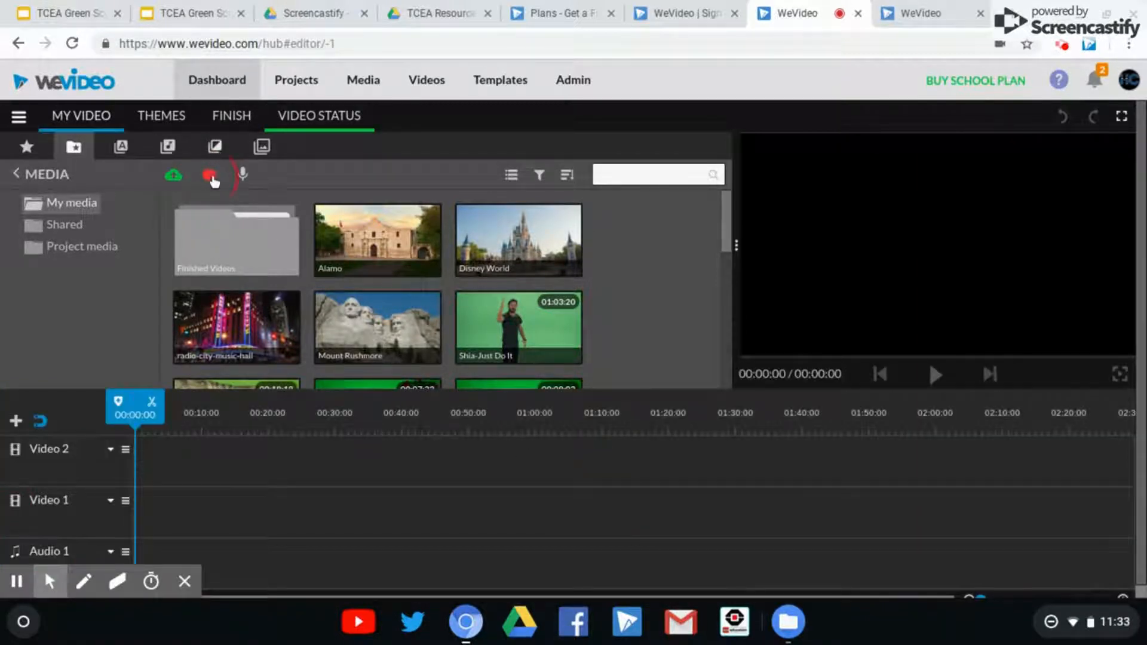
Record a webcam video in front of the green screen and save it to My media.
click(209, 177)
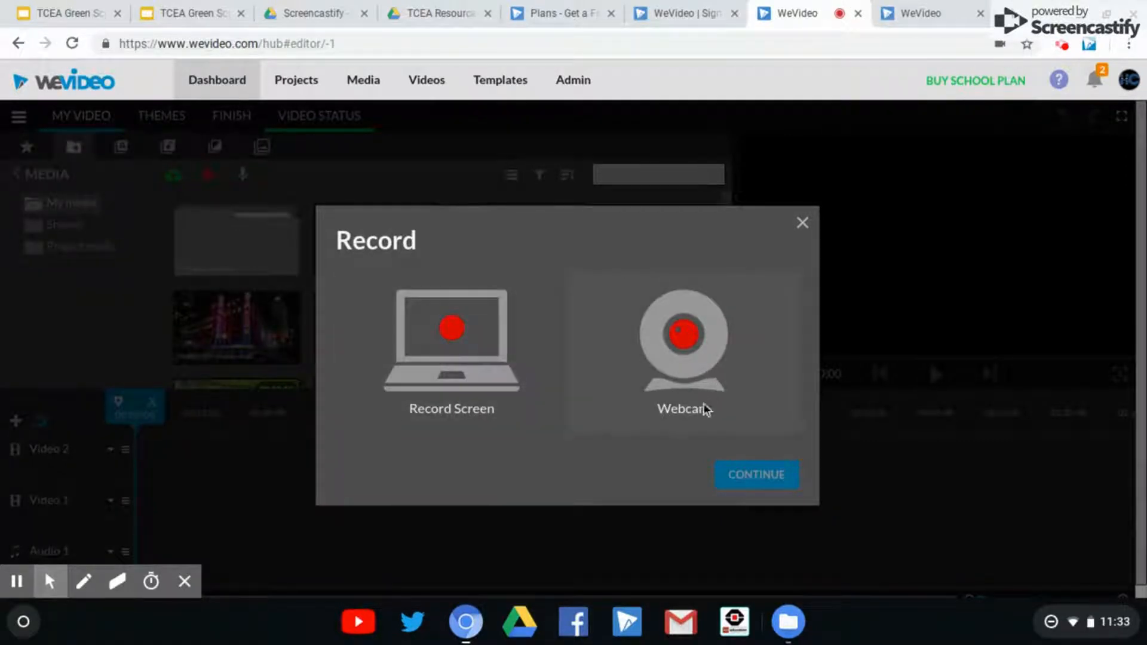
click(694, 338)
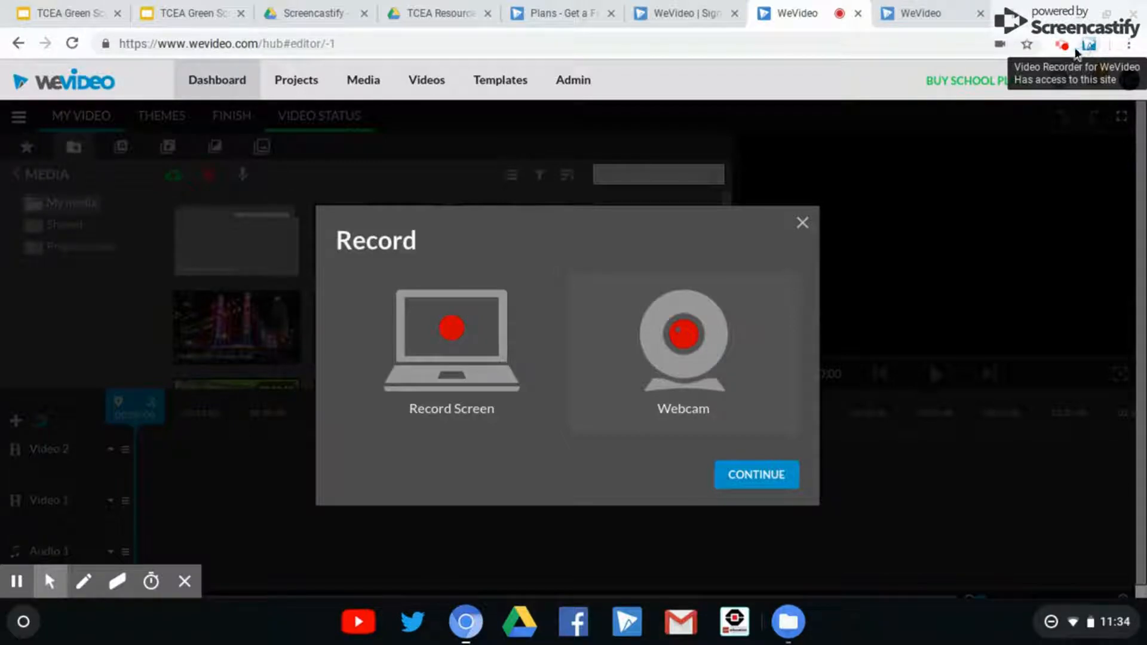
click(756, 476)
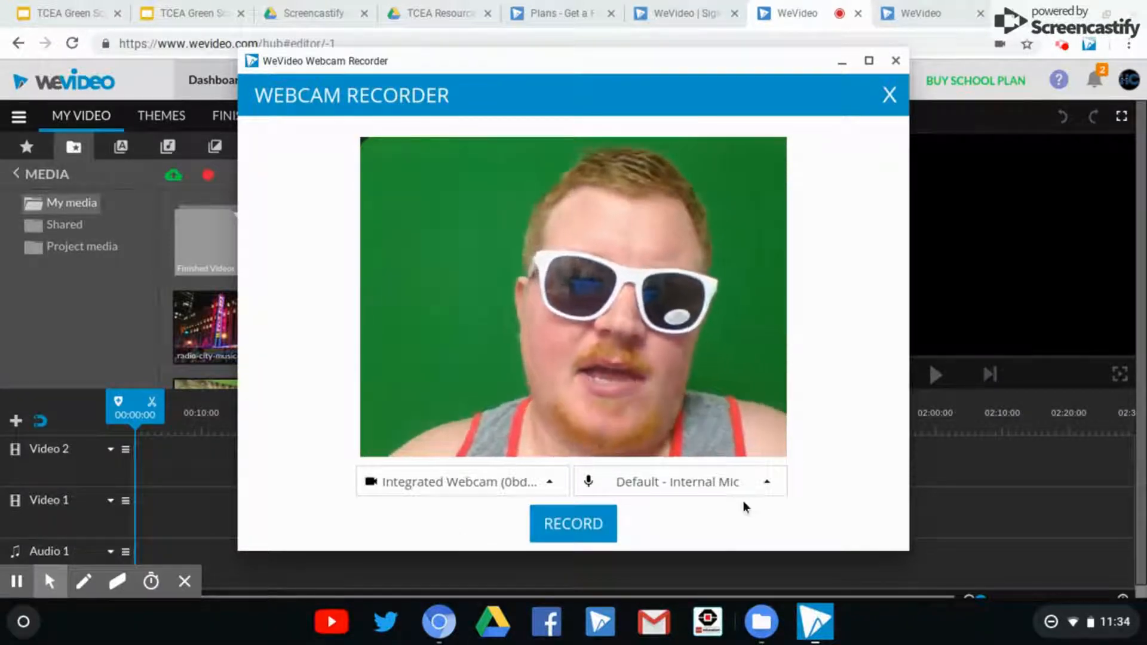
click(561, 526)
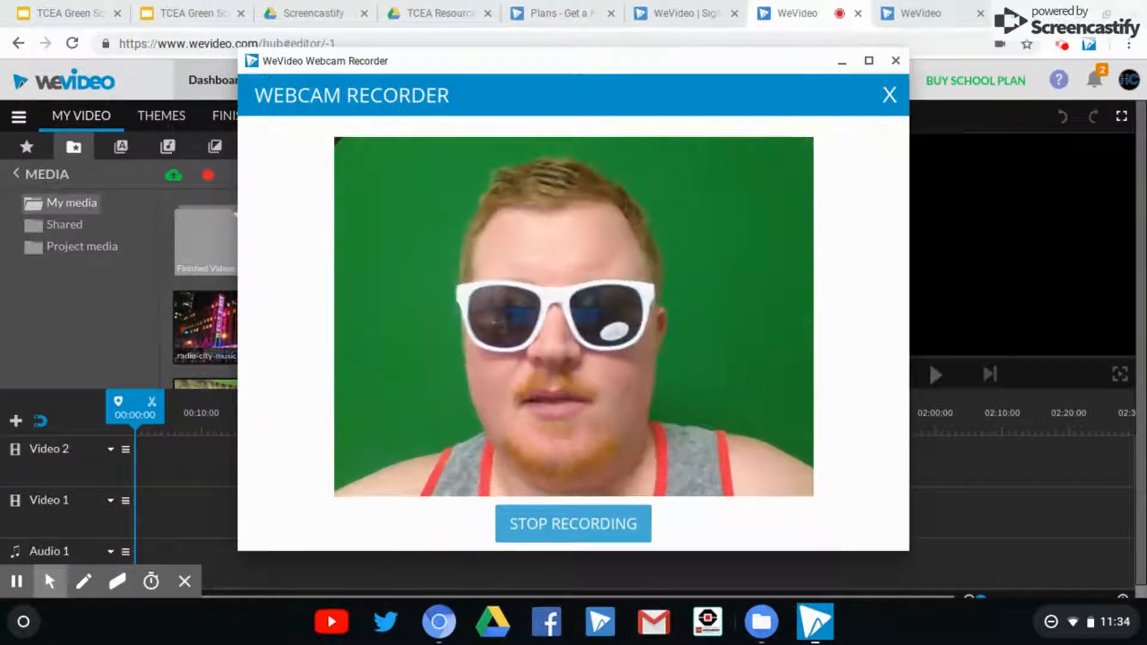
click(550, 526)
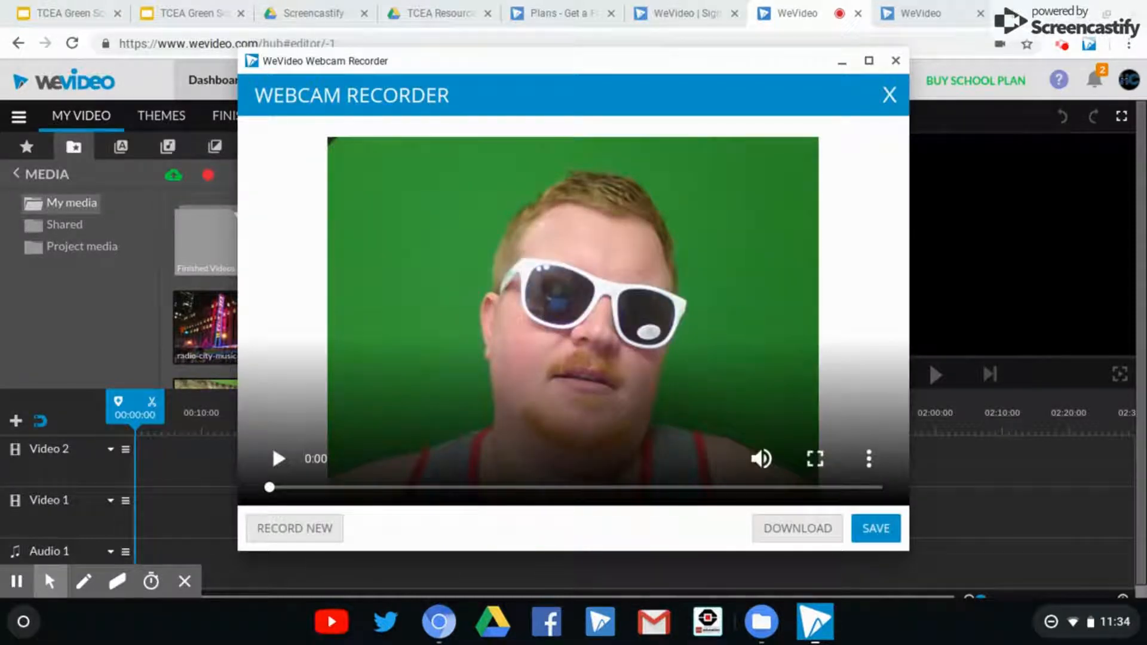
click(883, 530)
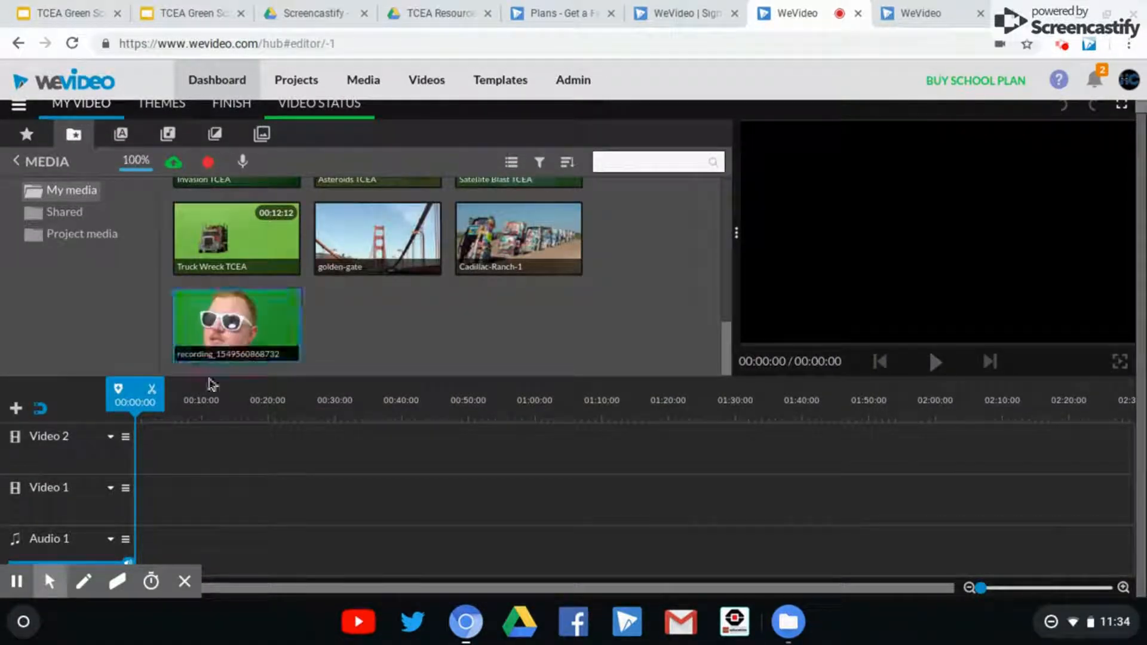
Place the webcam recording at the start of the Video 2 track and scale it to 1.12.
drag(249, 331, 159, 446)
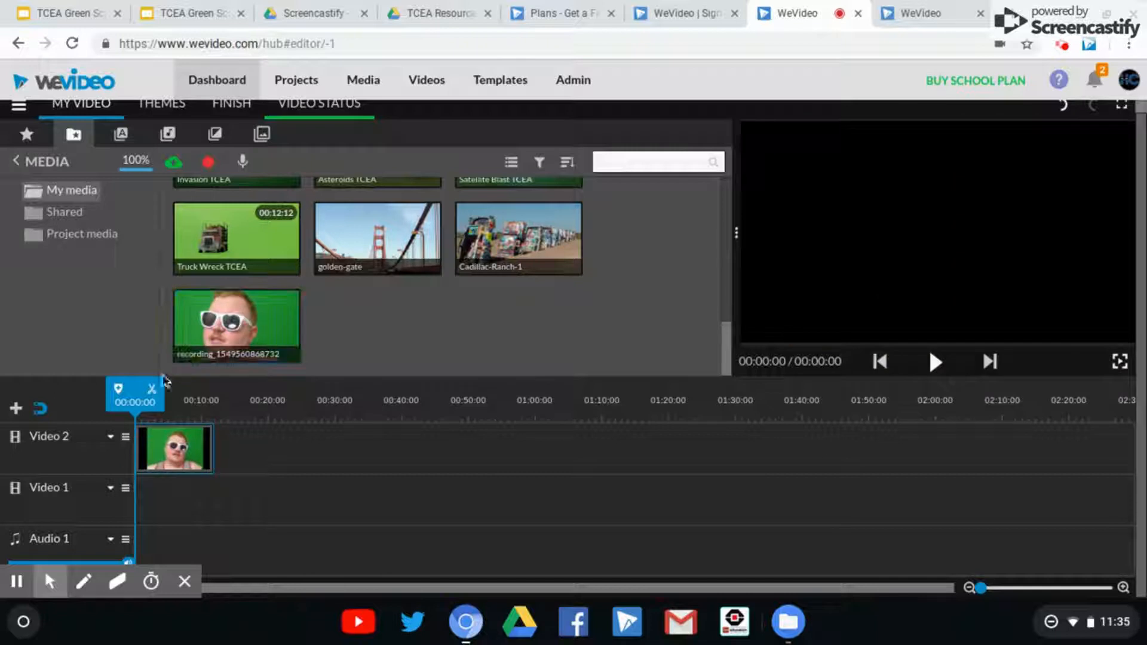
double_click(182, 439)
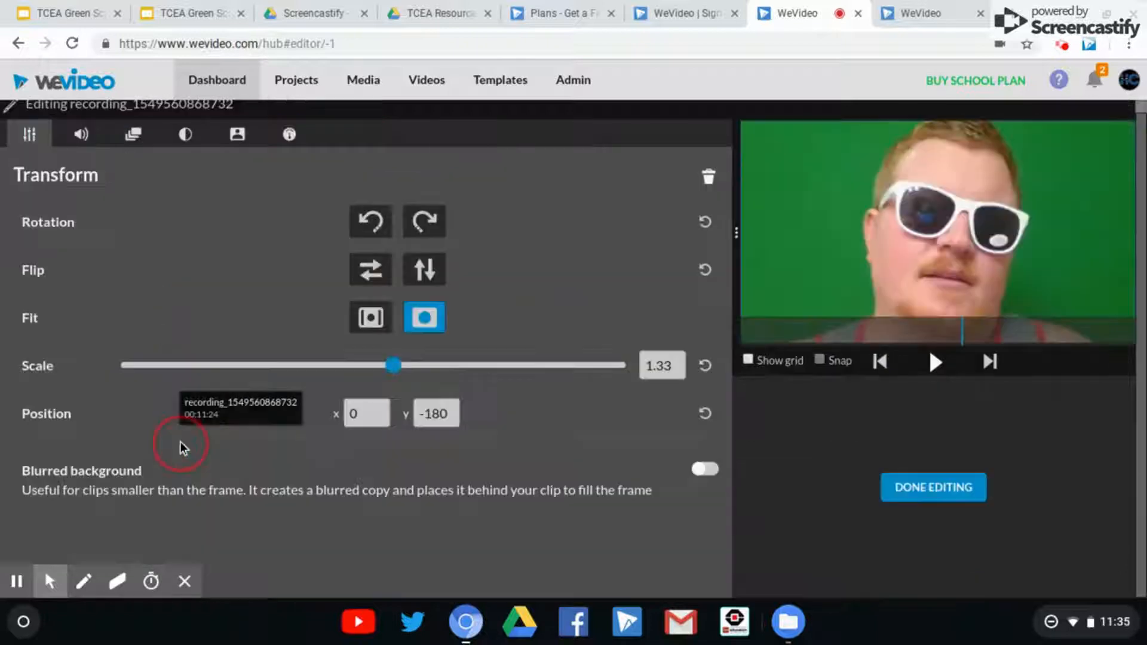
drag(400, 371, 390, 373)
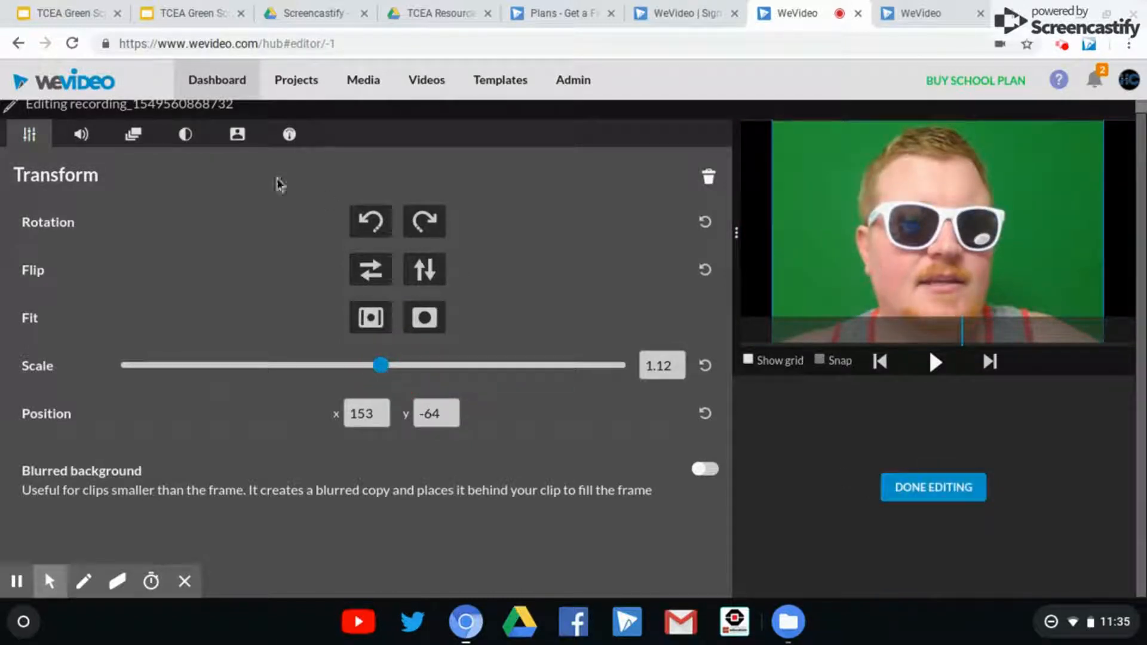
Key the green background color 238740 out of the webcam recording and finish editing the clip.
click(246, 140)
click(203, 224)
click(840, 203)
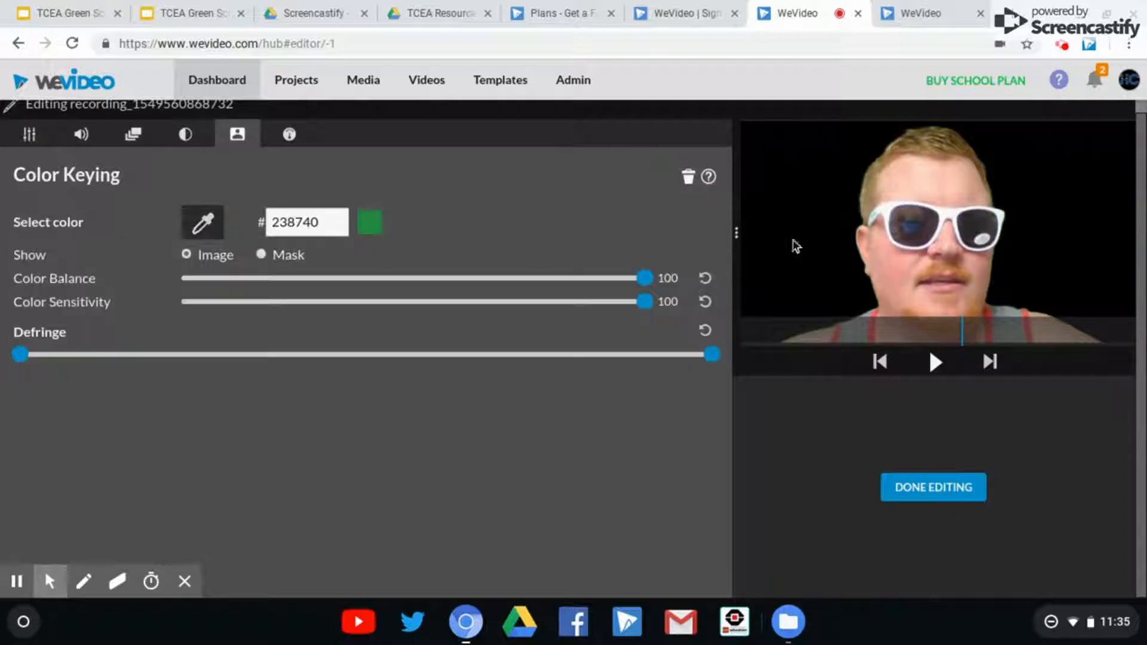
click(935, 487)
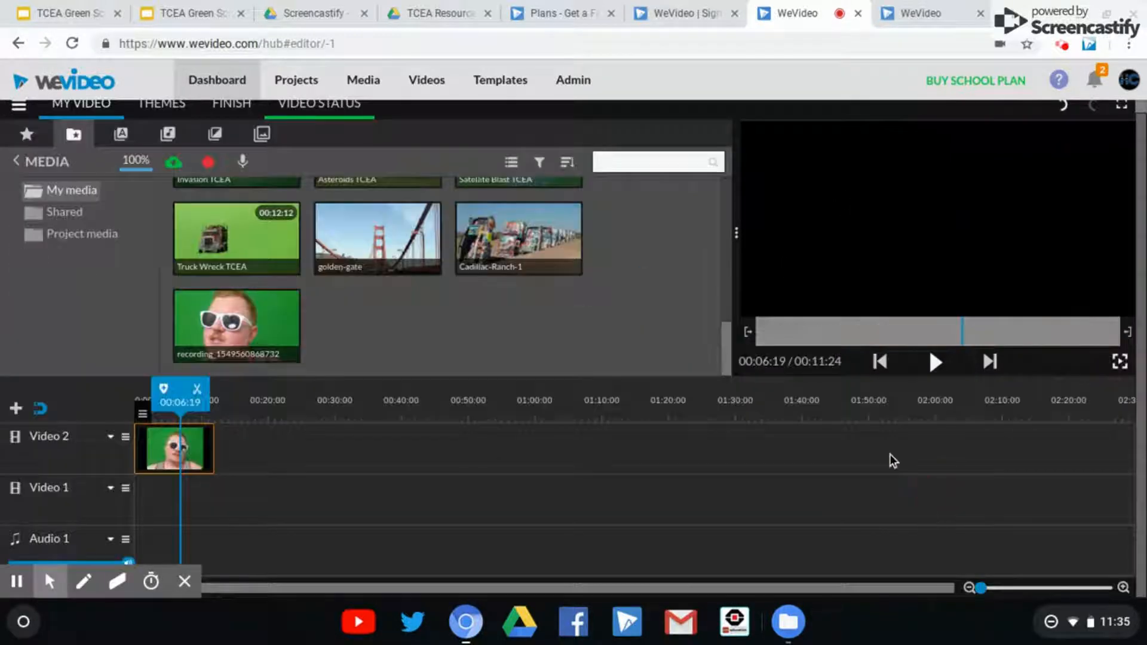
Place the Tilt Shifted Beach stock clip from the beach search at the start of Video 1 and play the composite.
click(27, 135)
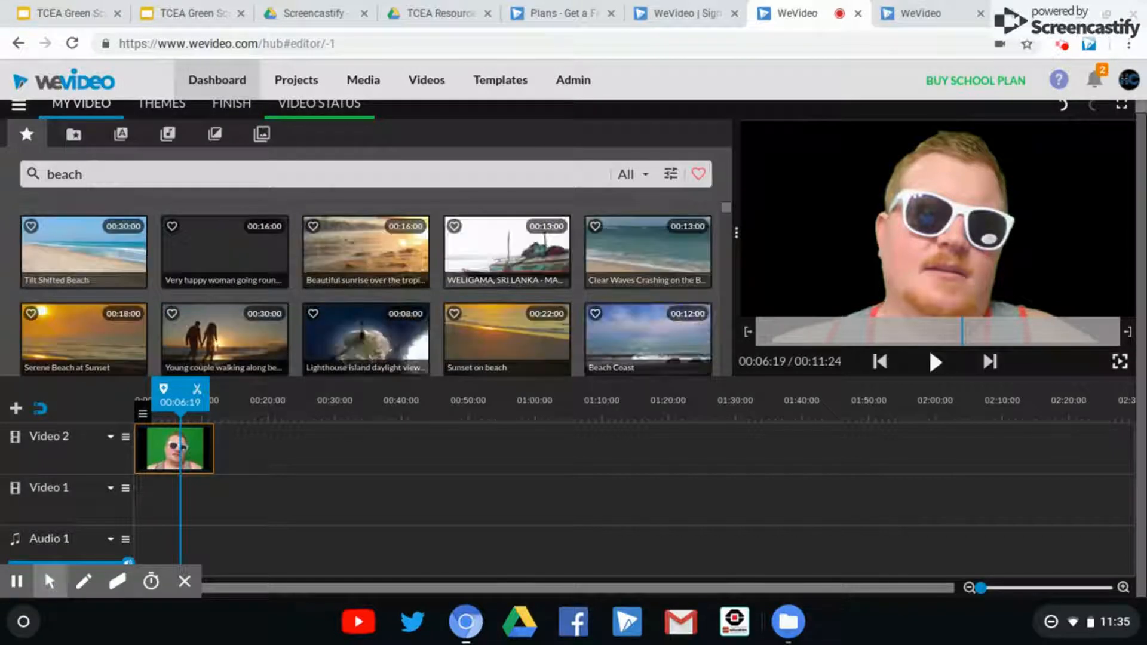
click(82, 251)
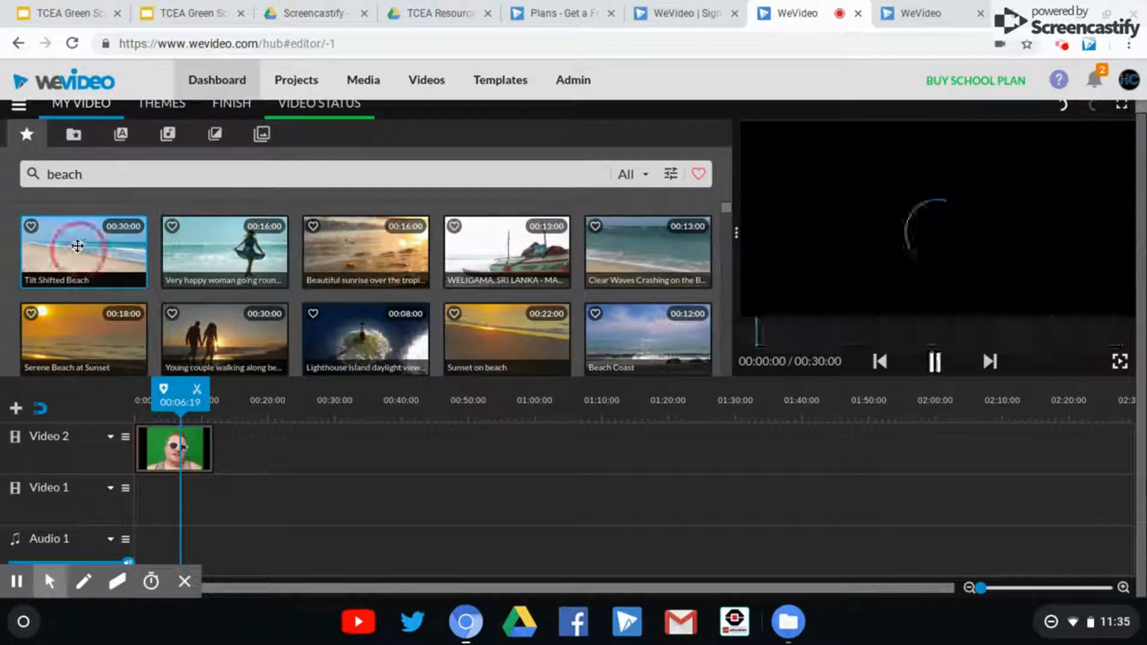
drag(131, 341, 156, 496)
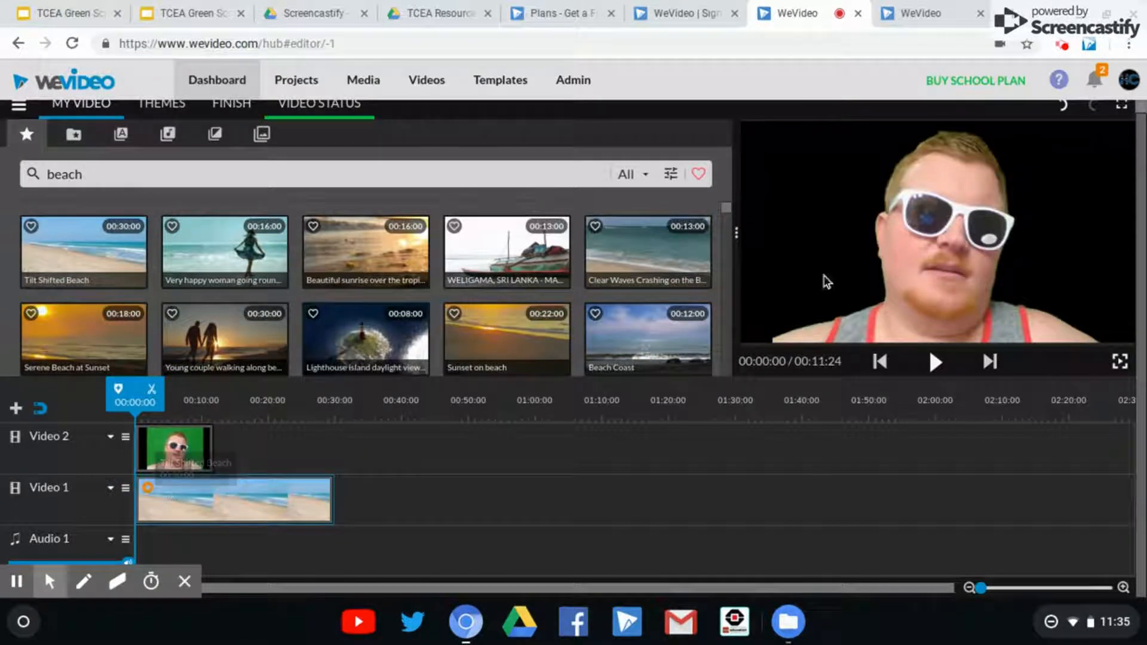
click(942, 373)
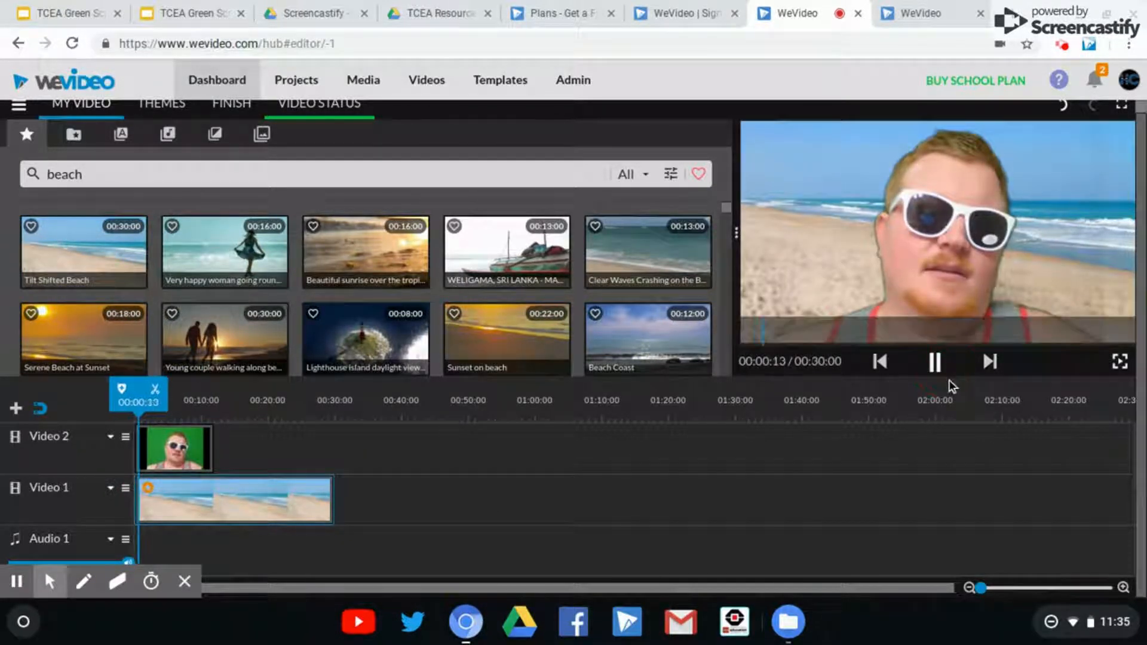